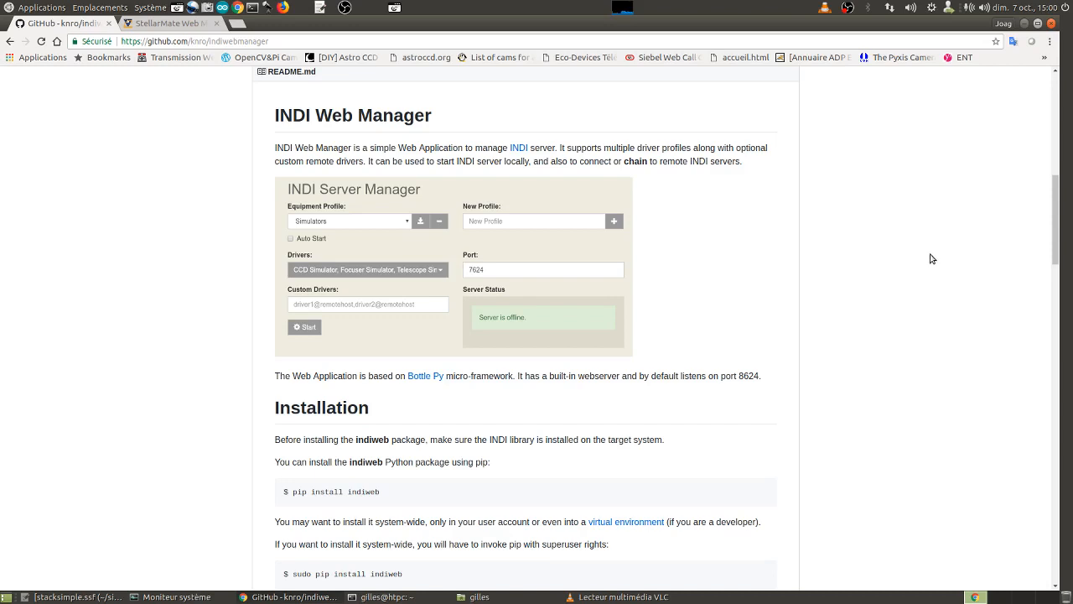
# Step: Read the INDI Web Manager README's introduction, installation commands and usage instructions
pyautogui.tripleClick(366, 118)
pyautogui.click(510, 121)
pyautogui.moveTo(273, 117); pyautogui.dragTo(445, 120)
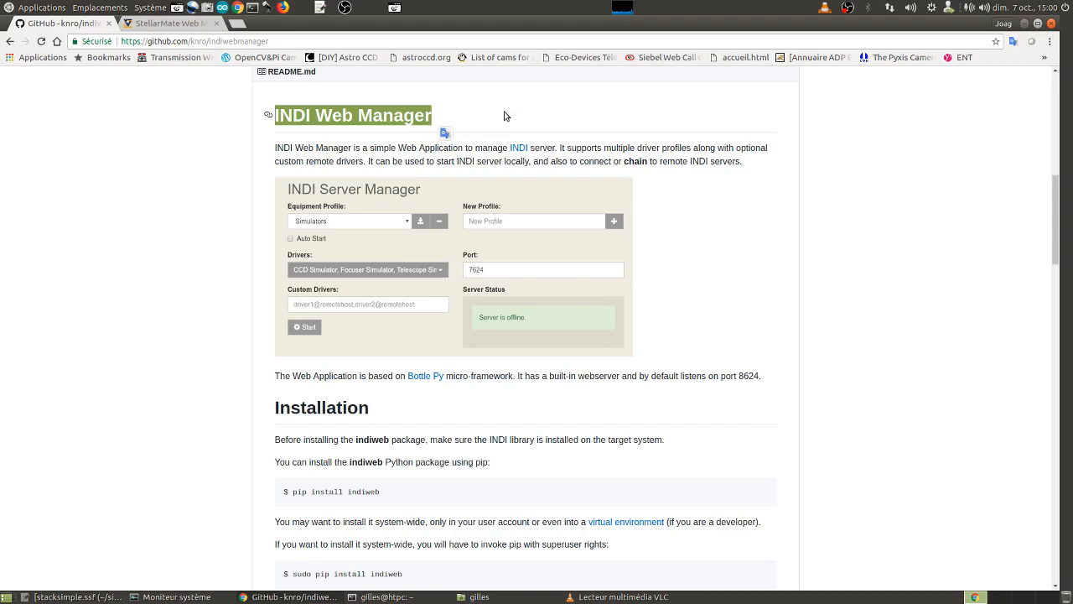
pyautogui.click(535, 110)
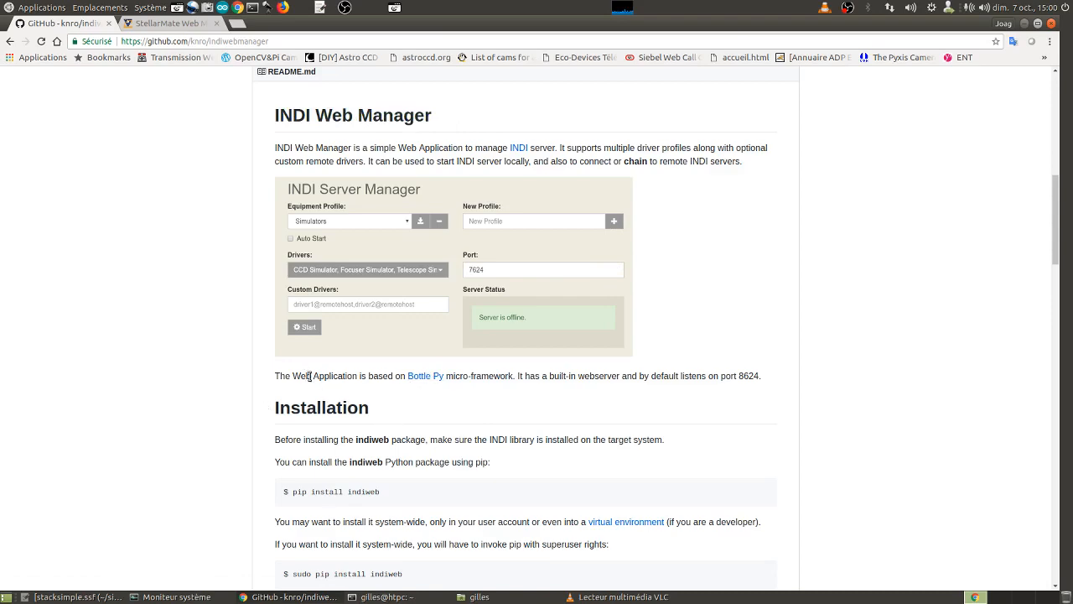
pyautogui.scroll(-1, 360, 430)
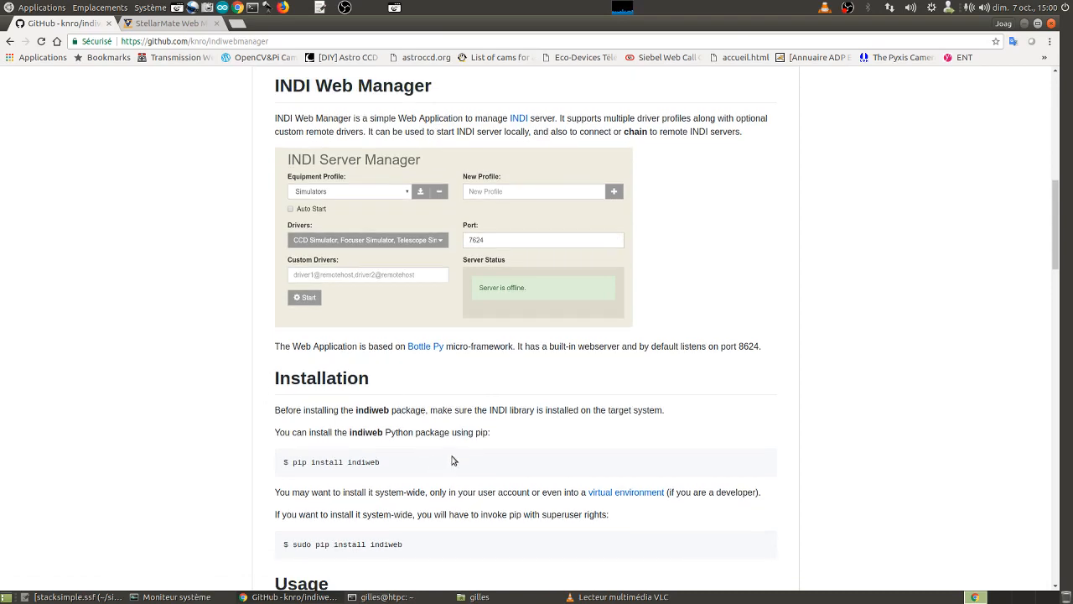
pyautogui.scroll(-3, 412, 388)
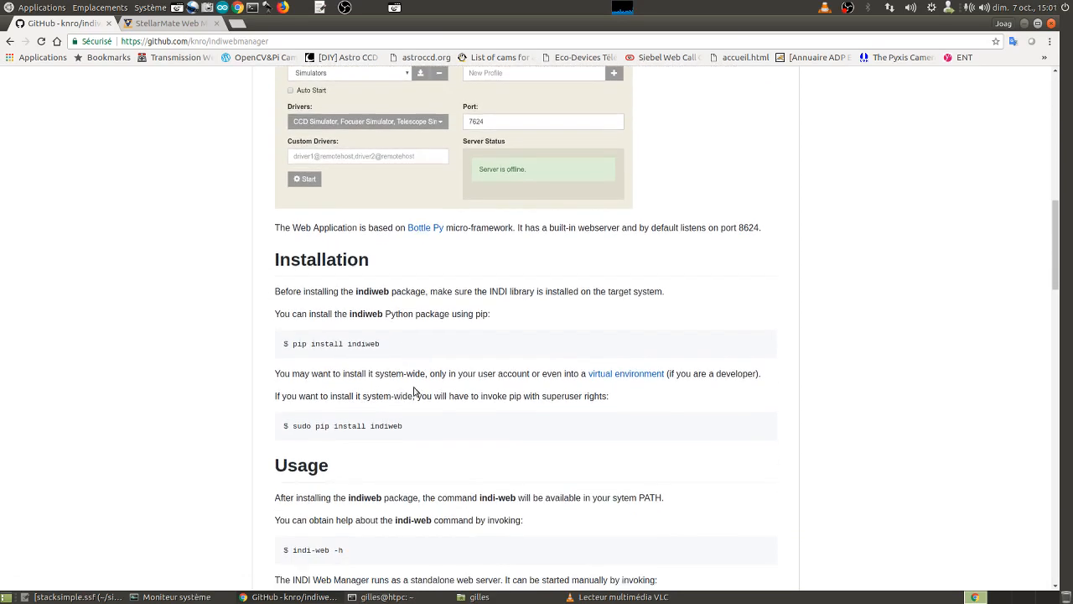
pyautogui.scroll(-3, 415, 391)
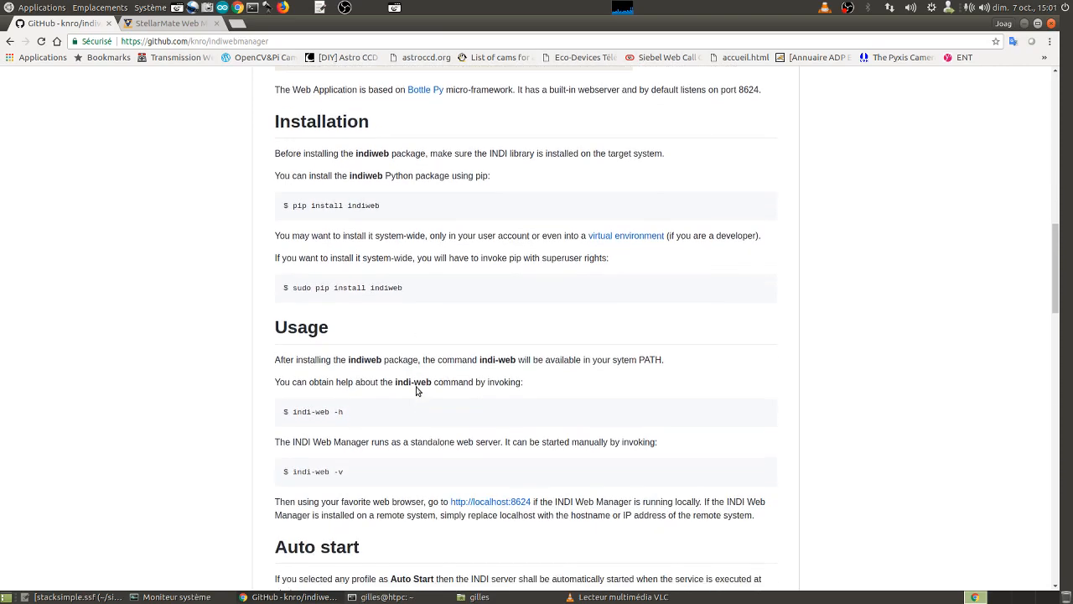
pyautogui.scroll(-2, 417, 390)
pyautogui.scroll(3, 398, 394)
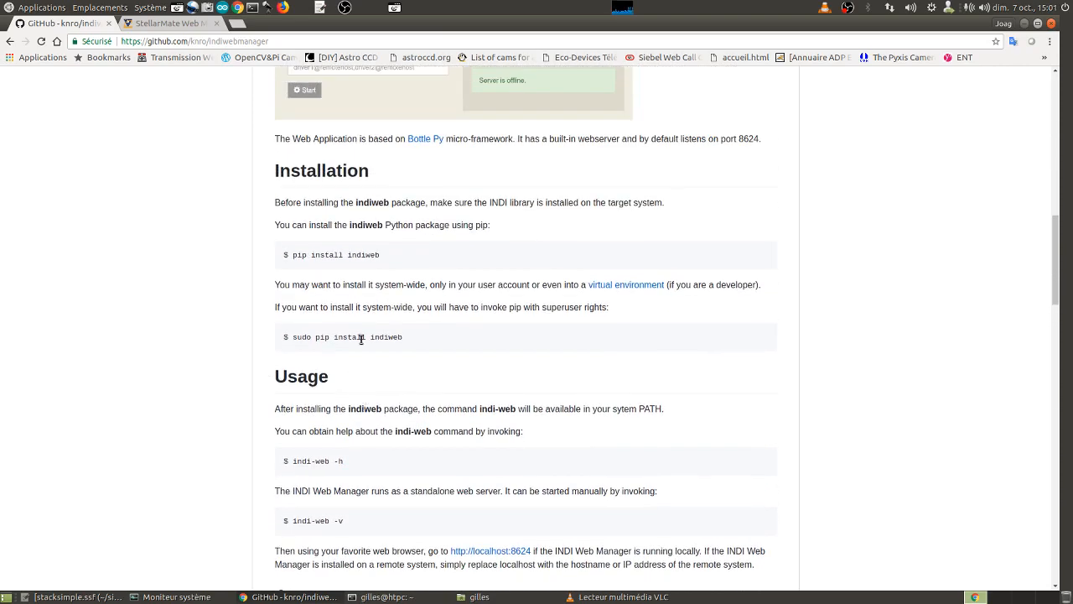
# Step: Switch to the INDI Web Manager page at localhost:8624 and start the server with the Simulators profile
pyautogui.click(162, 29)
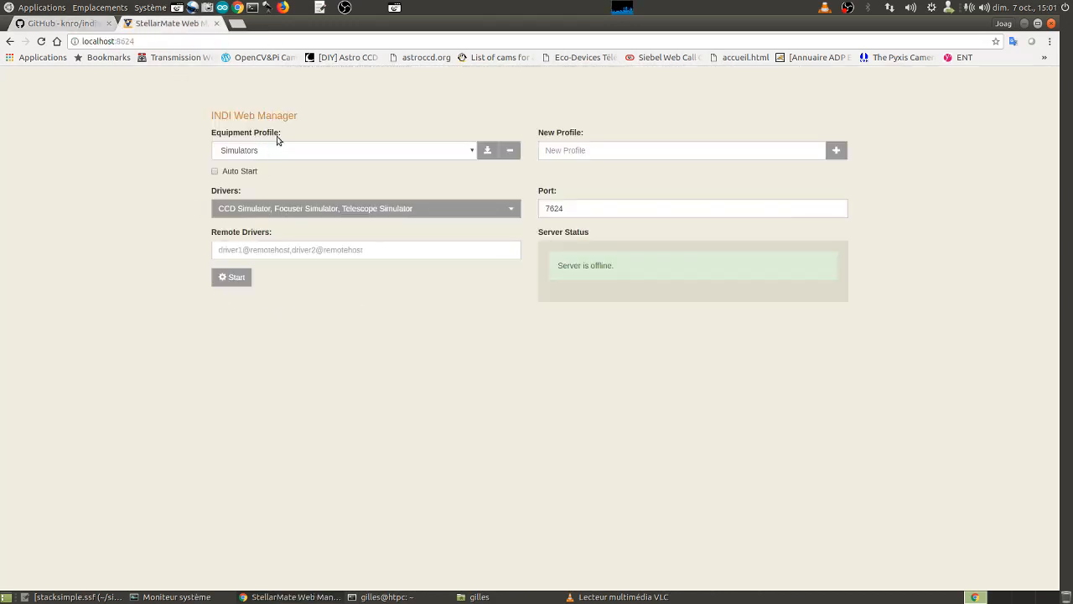
pyautogui.click(133, 40)
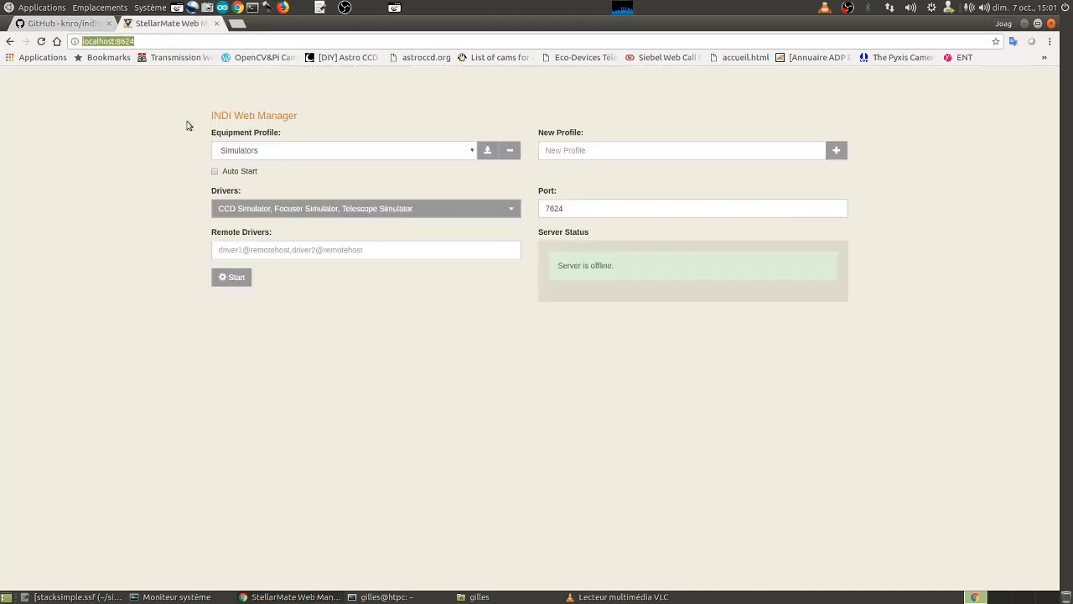
pyautogui.click(370, 342)
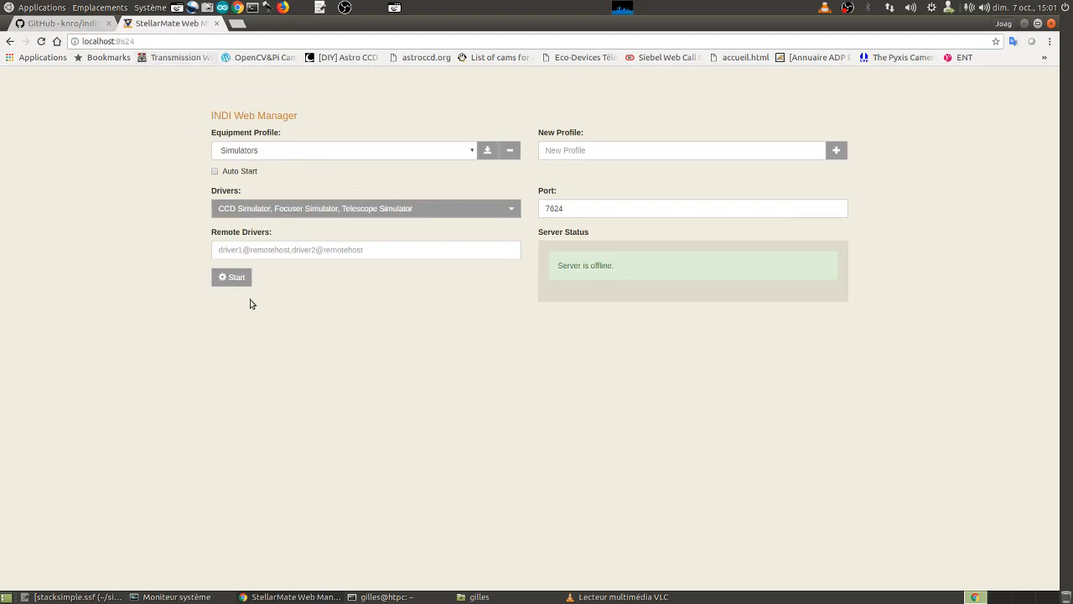
pyautogui.click(233, 282)
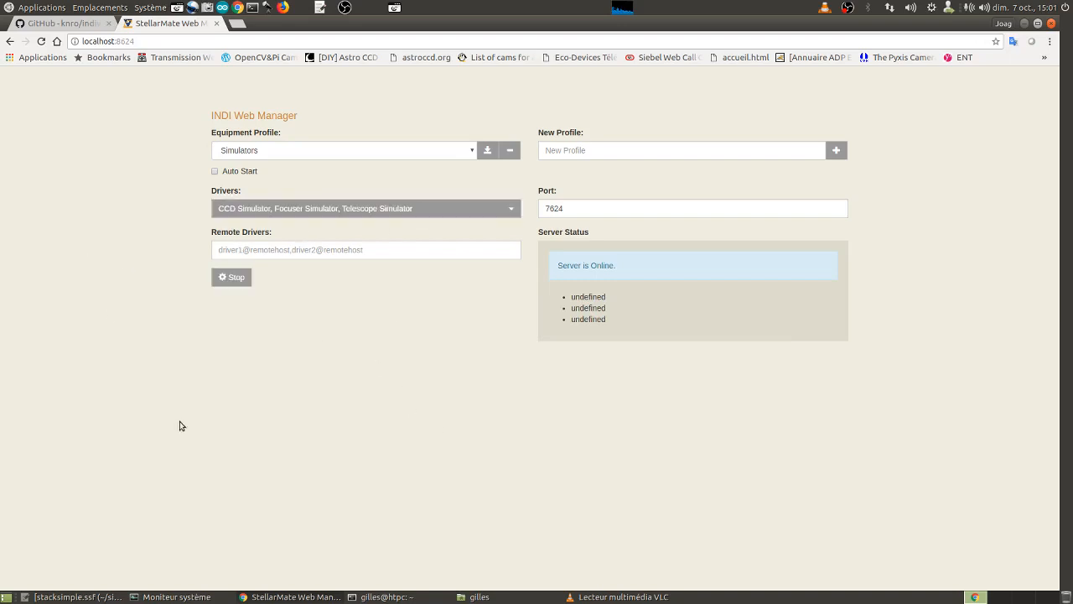
# Step: Launch Stellarium from the desktop's installed applications
pyautogui.click(43, 9)
pyautogui.moveTo(58, 124)
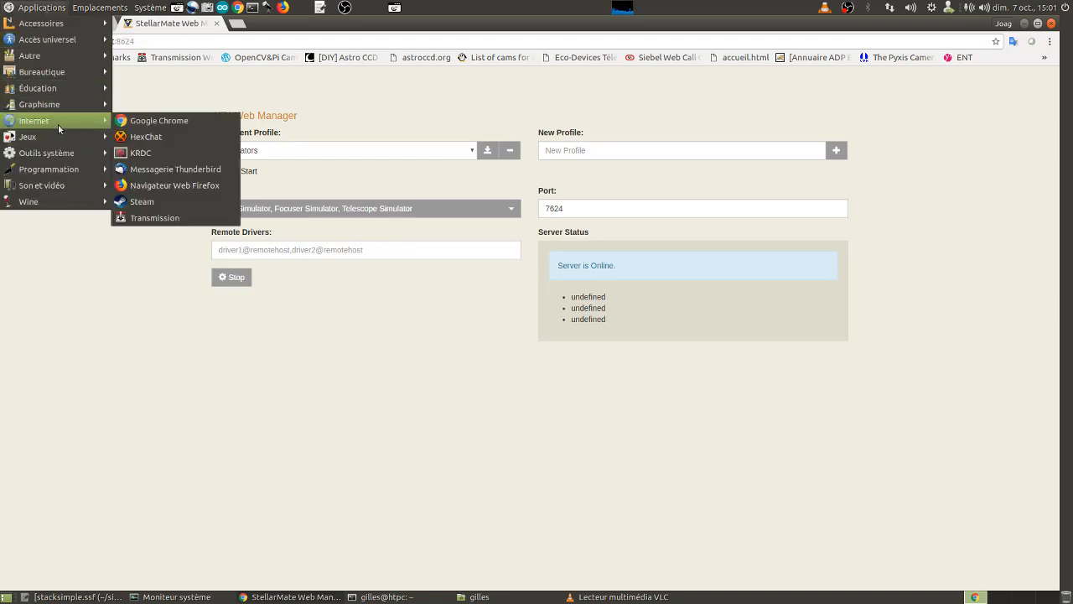
pyautogui.moveTo(92, 103)
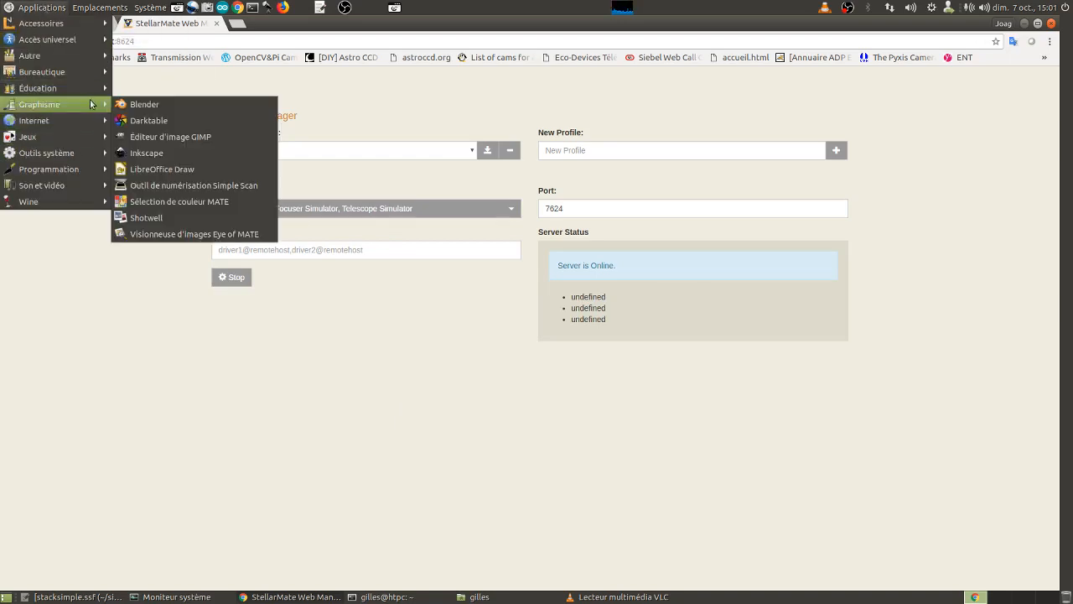
pyautogui.click(164, 136)
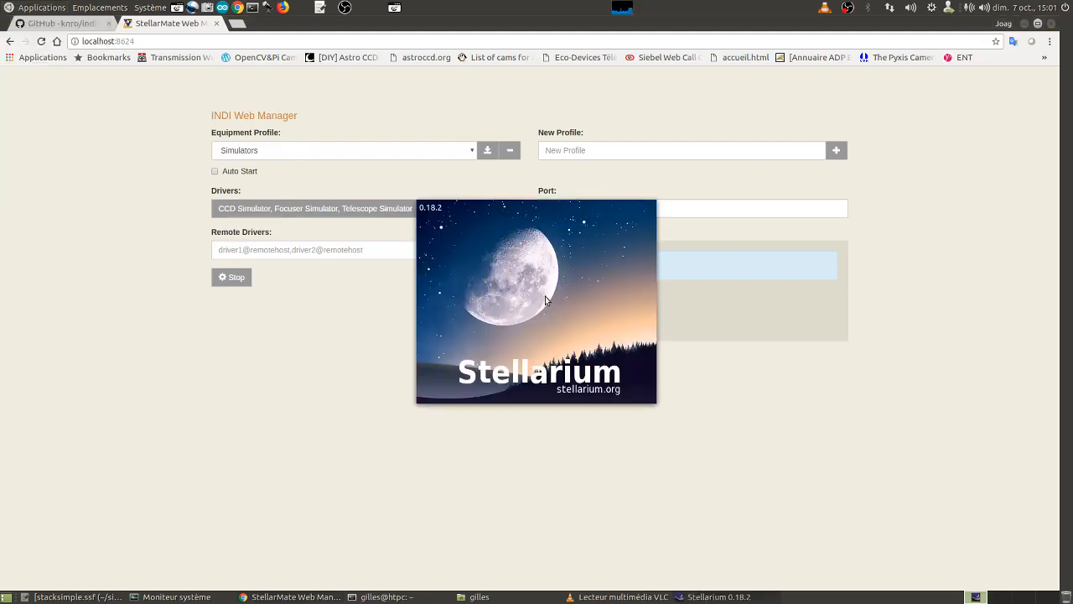
pyautogui.scroll(-3, 544, 300)
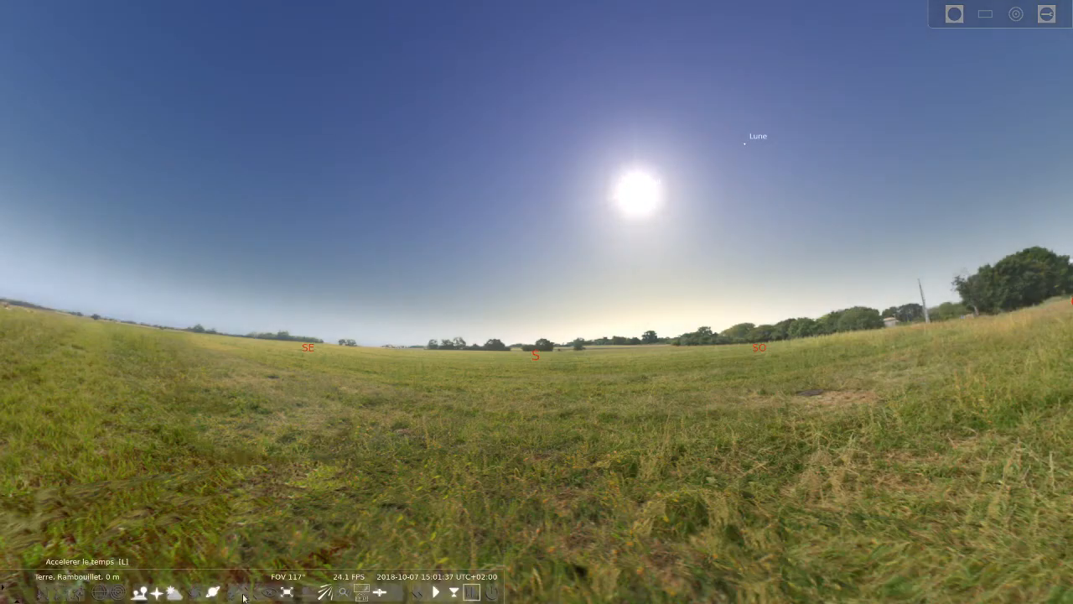
# Step: Open the settings of the Pilotage télescope plugin from Stellarium's configuration
pyautogui.moveTo(8, 600)
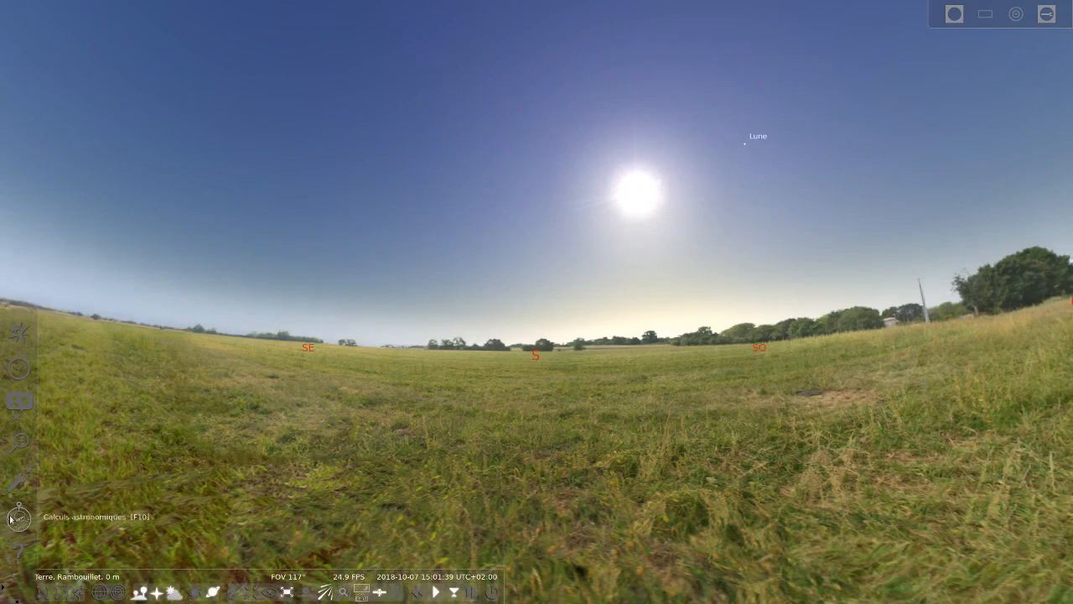
pyautogui.click(18, 480)
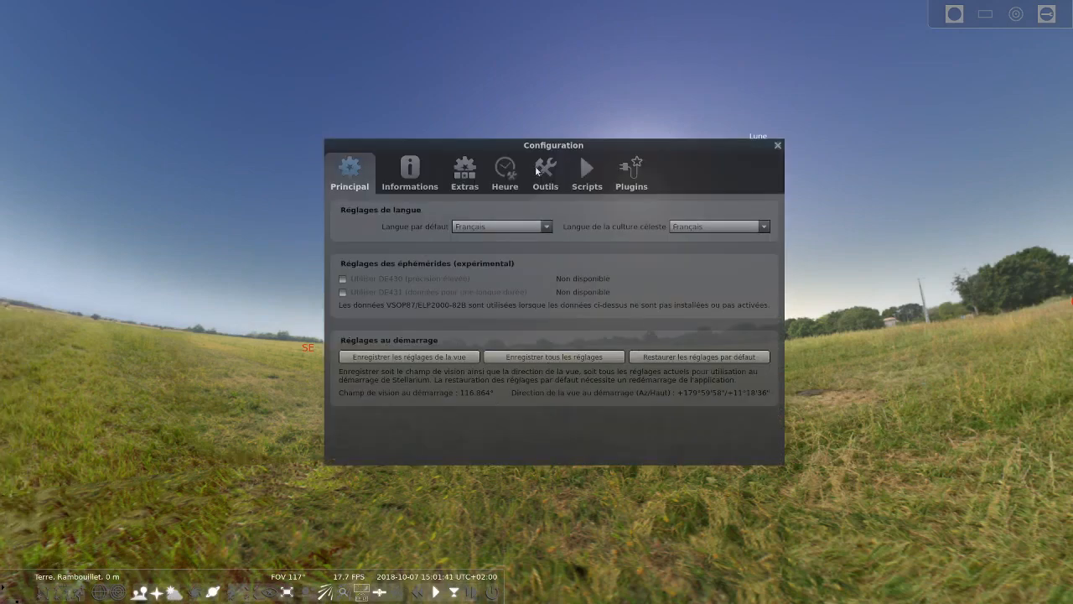
pyautogui.click(630, 179)
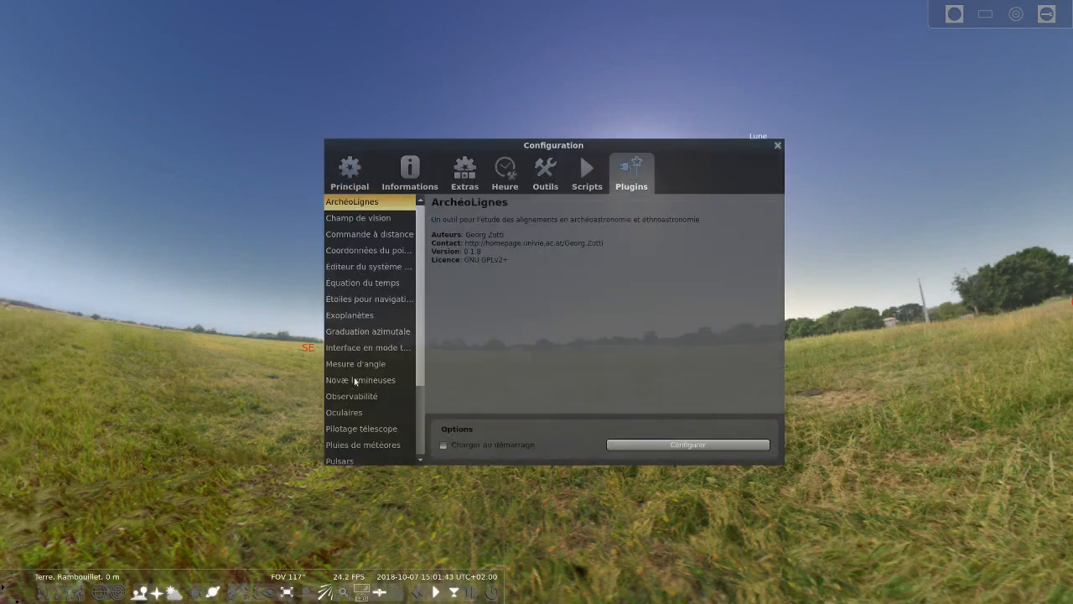
pyautogui.scroll(-1, 420, 360)
pyautogui.scroll(-1, 420, 360)
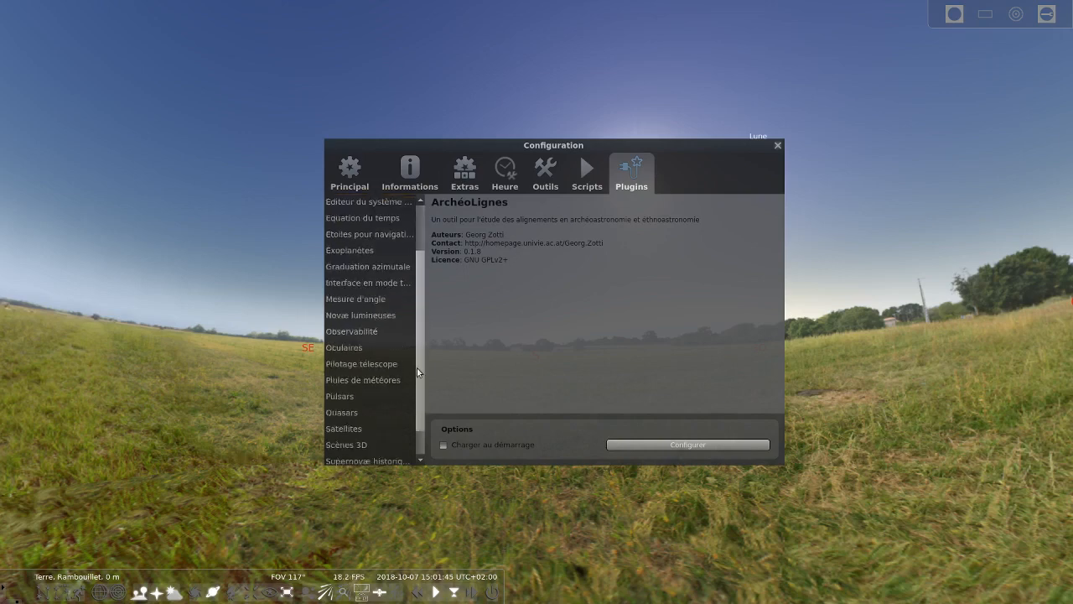
pyautogui.click(372, 363)
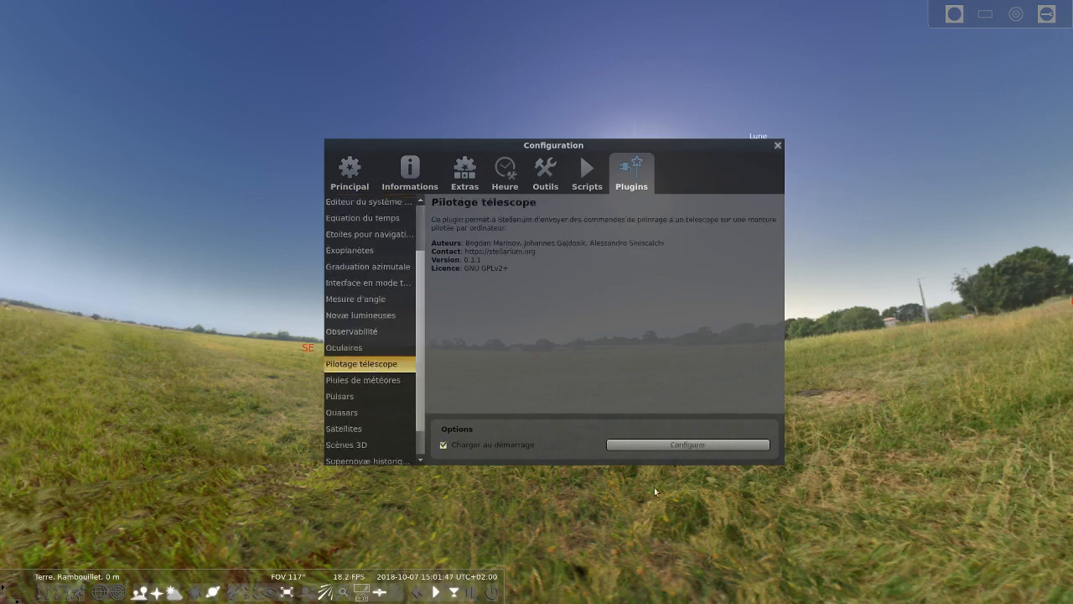
pyautogui.click(671, 449)
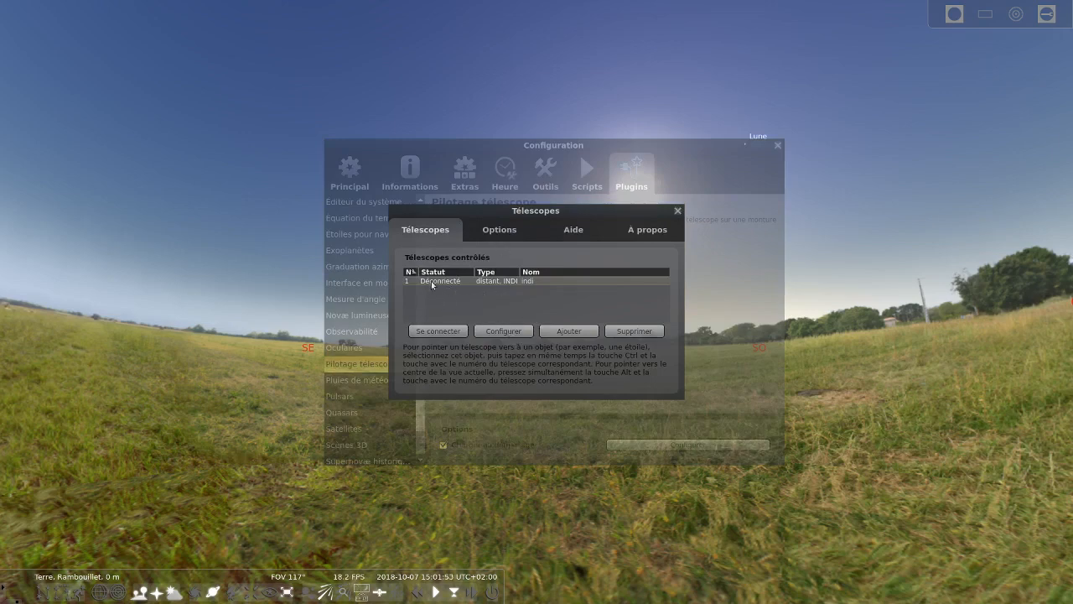
# Step: Configure the indi telescope by refreshing the devices on localhost, choosing Telescope Simulator and accepting the settings
pyautogui.click(505, 331)
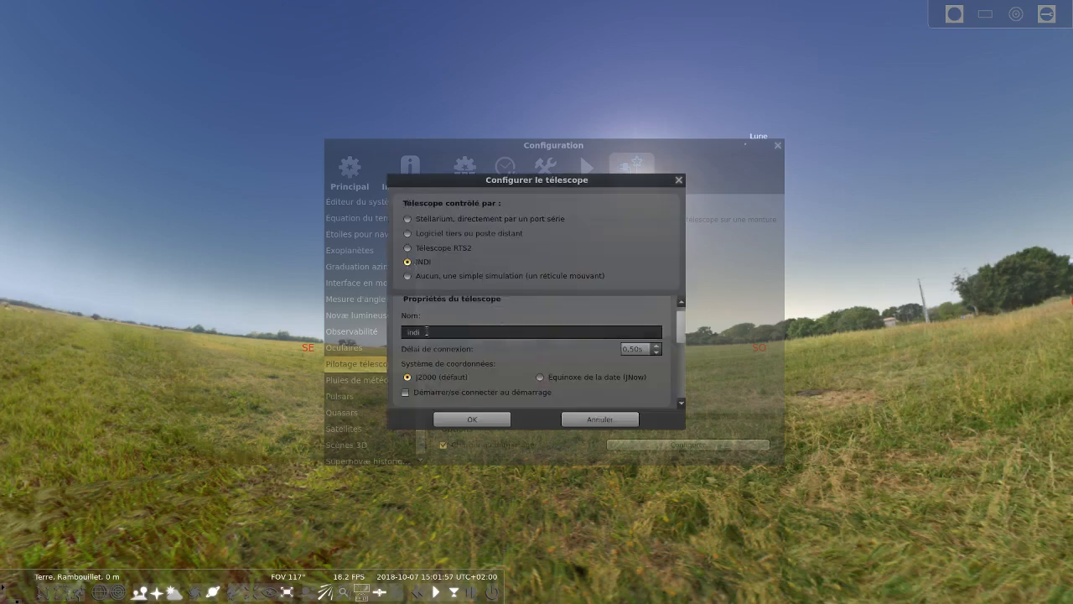
pyautogui.moveTo(681, 328); pyautogui.dragTo(674, 365)
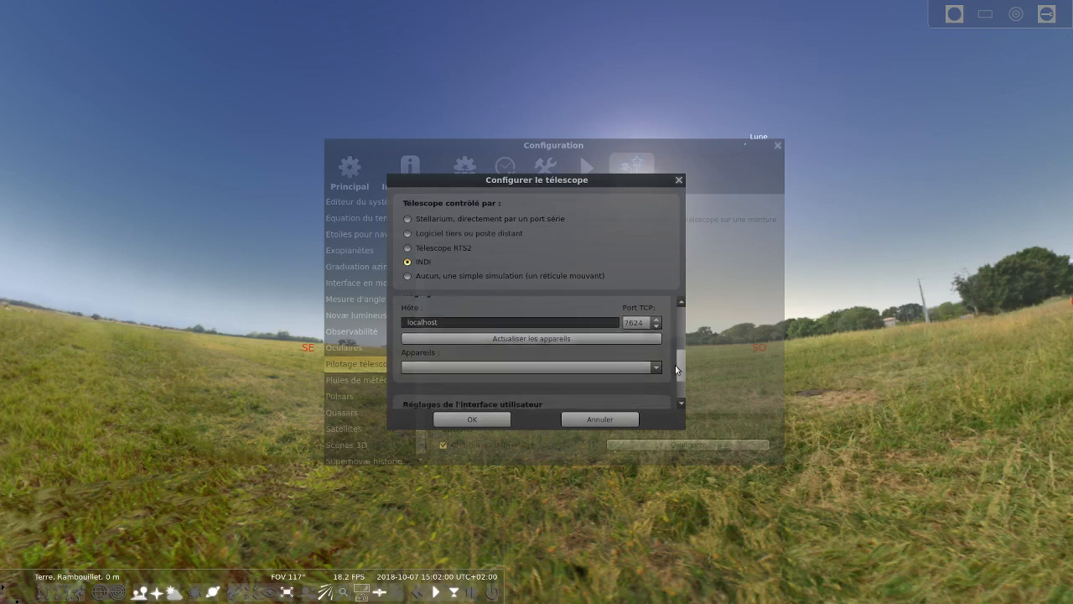
pyautogui.doubleClick(447, 319)
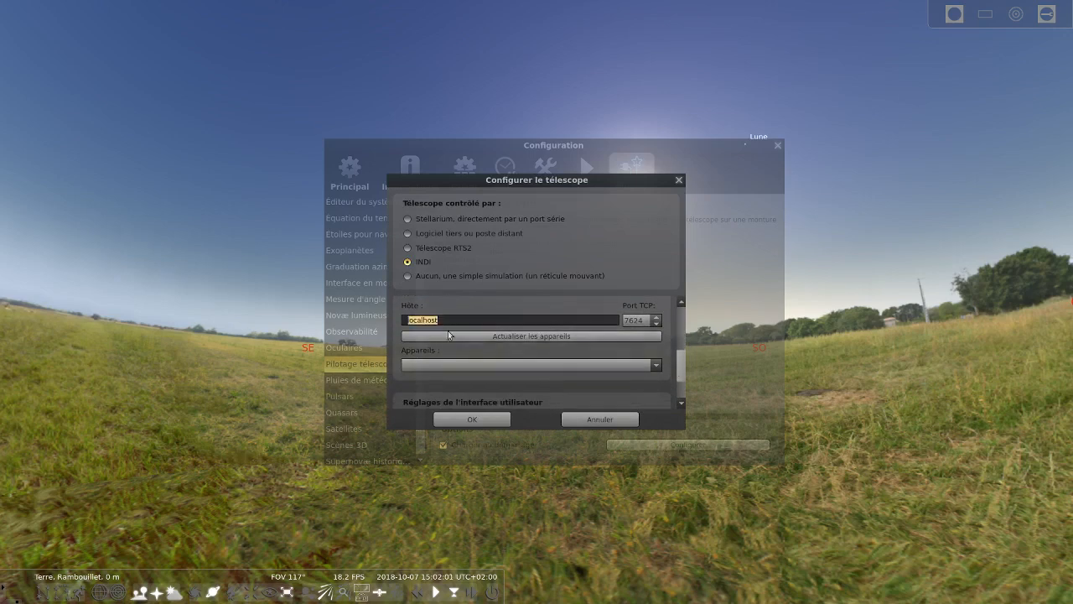
pyautogui.click(515, 338)
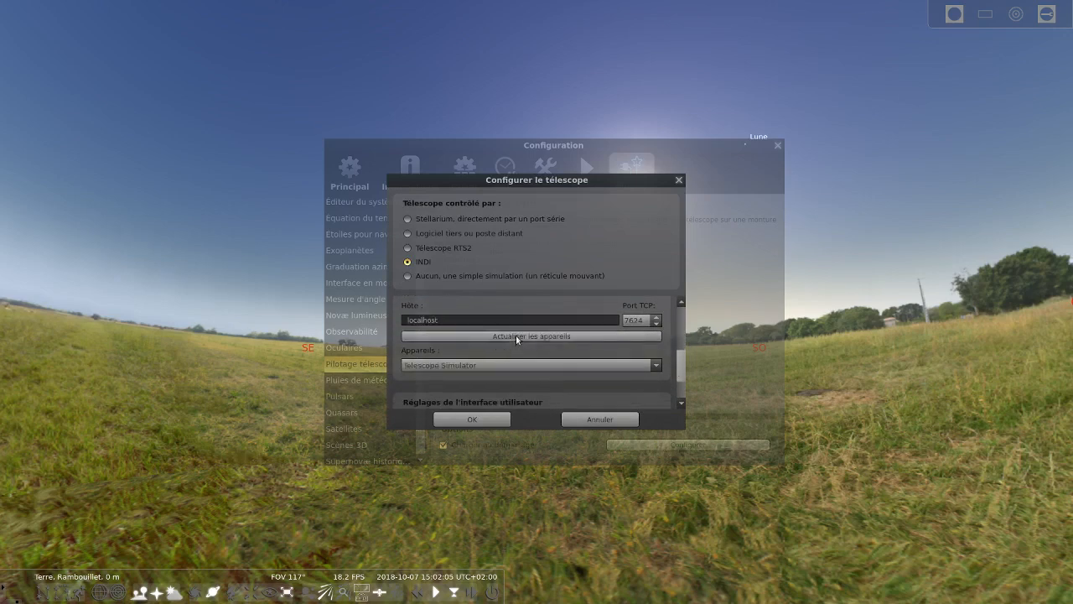
pyautogui.click(472, 366)
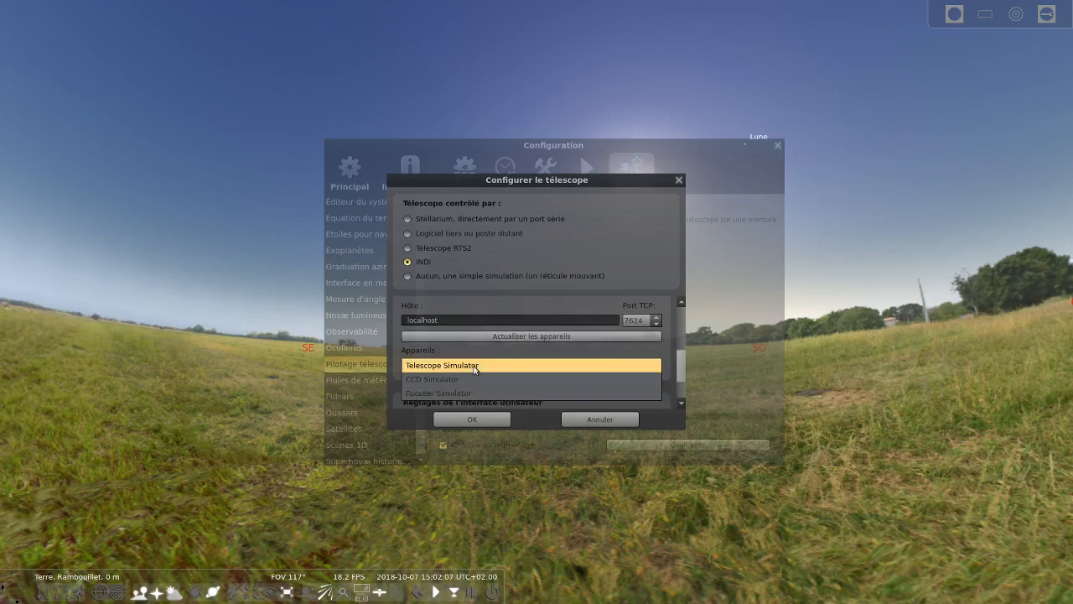
pyautogui.click(468, 369)
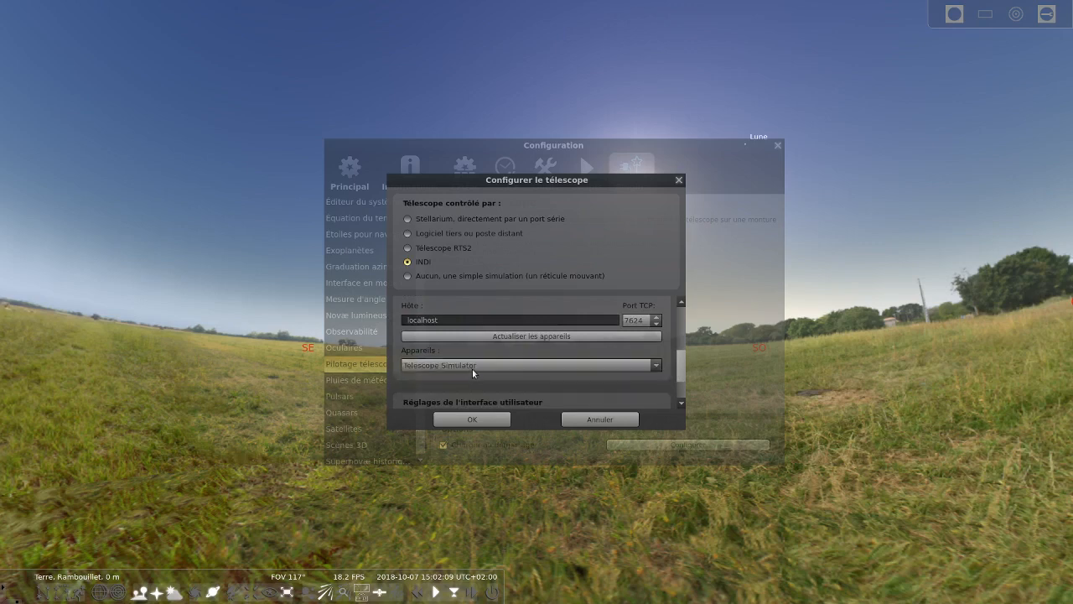
pyautogui.moveTo(681, 367); pyautogui.dragTo(681, 390)
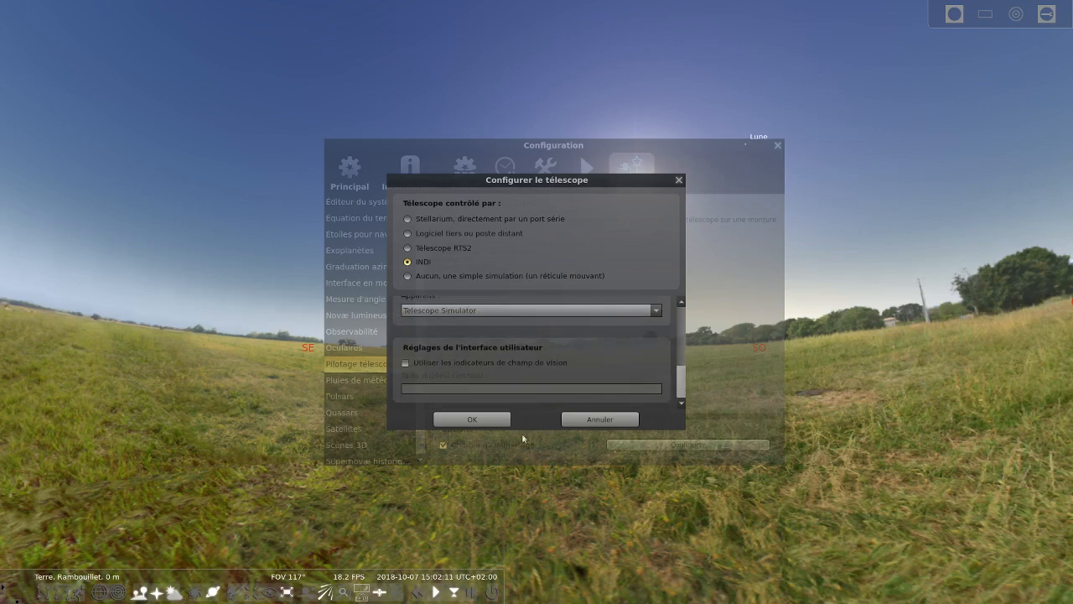
pyautogui.click(489, 420)
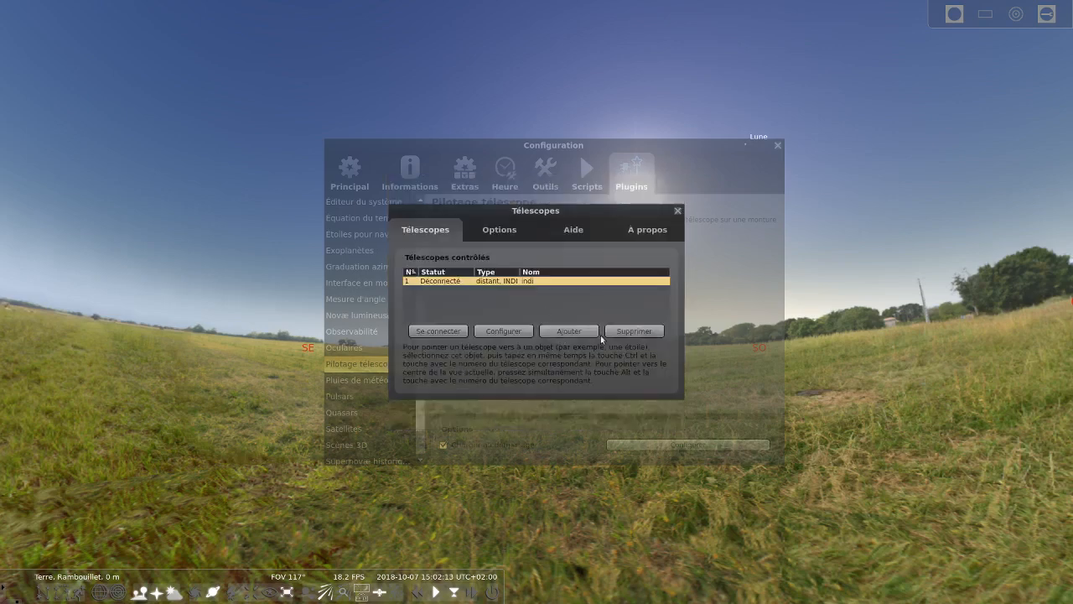
# Step: Connect the indi telescope and close the telescope and configuration windows
pyautogui.click(451, 333)
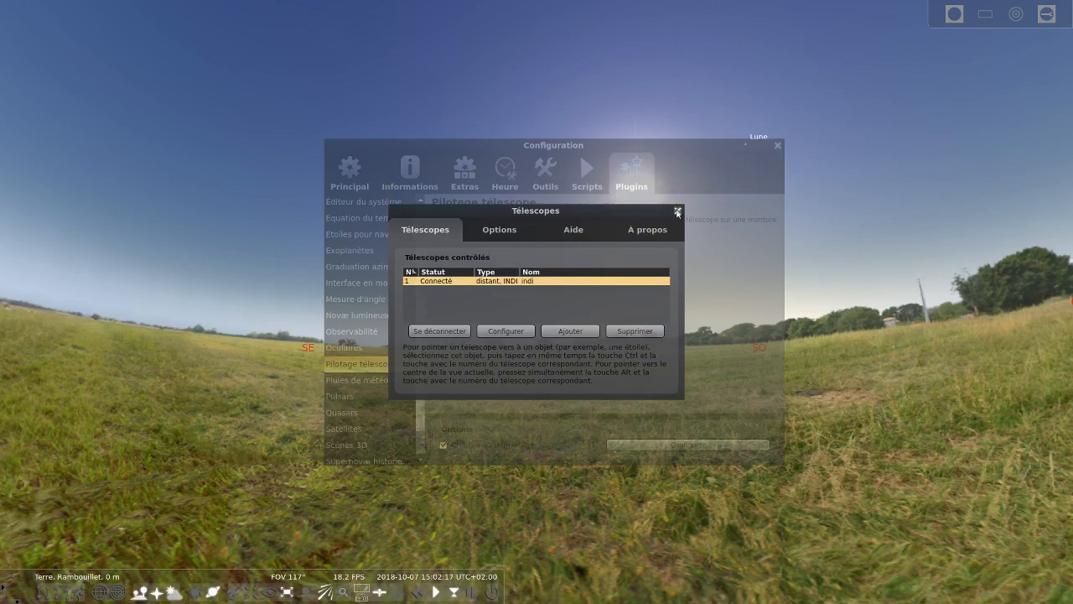
pyautogui.click(677, 211)
pyautogui.click(777, 146)
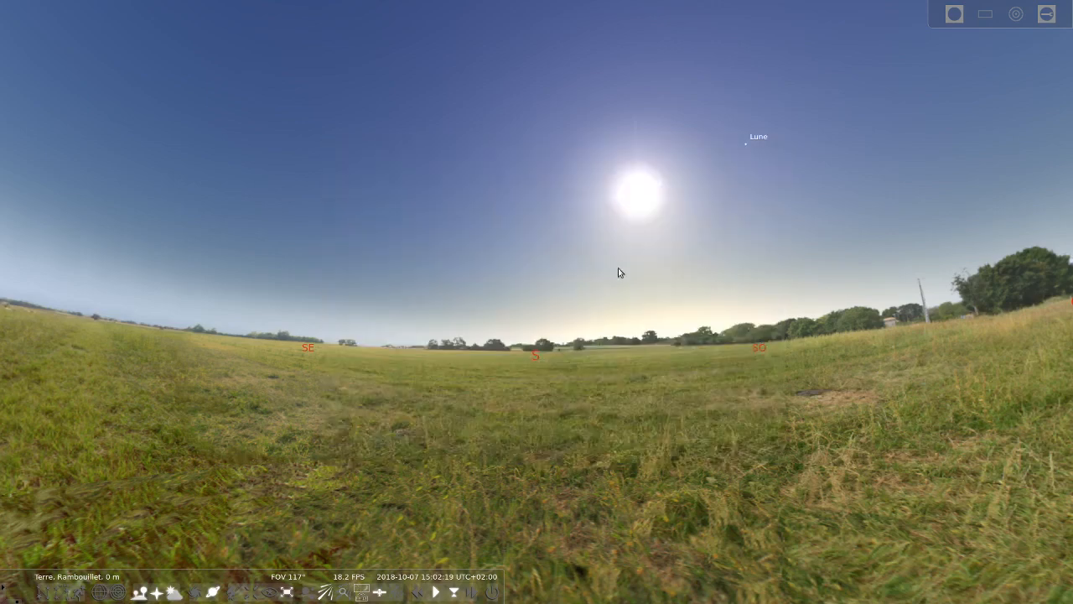
# Step: Look around the sky to locate the indi telescope reticle and the Moon
pyautogui.moveTo(703, 204); pyautogui.dragTo(362, 374)
pyautogui.moveTo(724, 12); pyautogui.dragTo(649, 199)
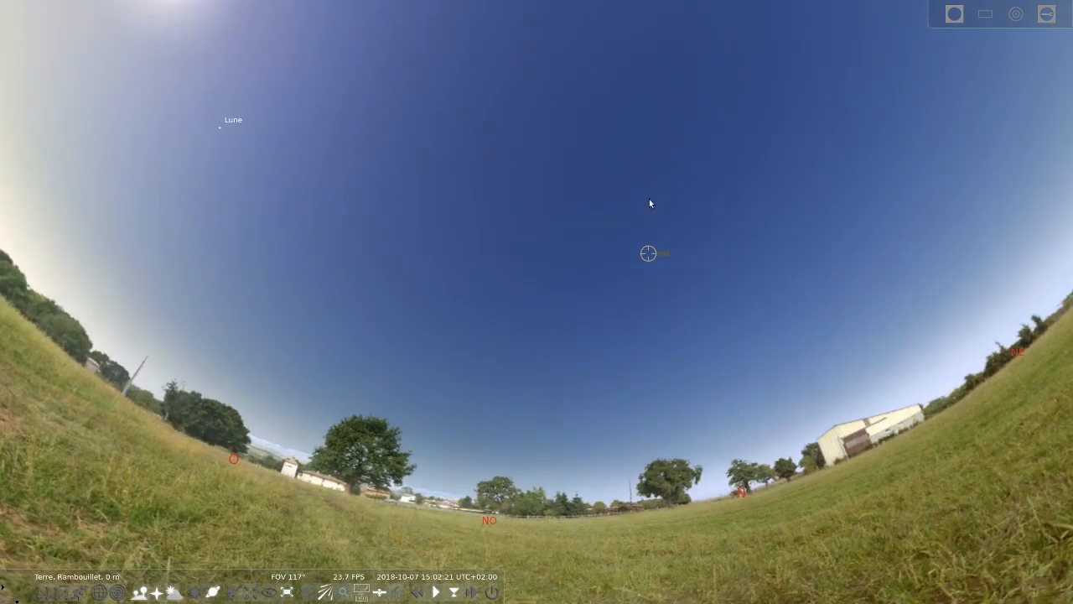
pyautogui.moveTo(707, 259); pyautogui.dragTo(645, 197)
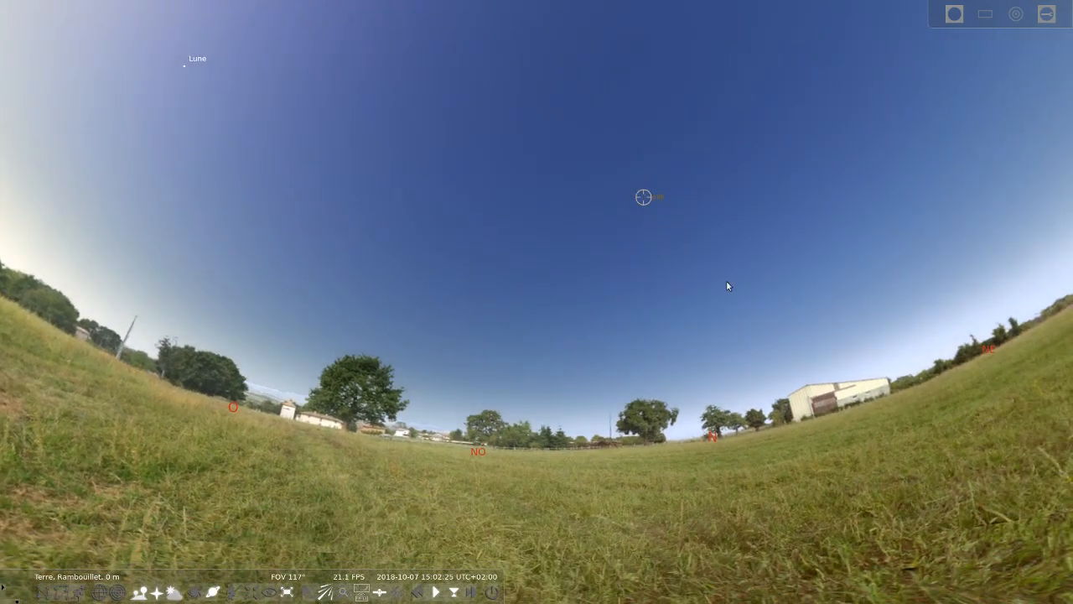
pyautogui.moveTo(727, 285); pyautogui.dragTo(586, 262)
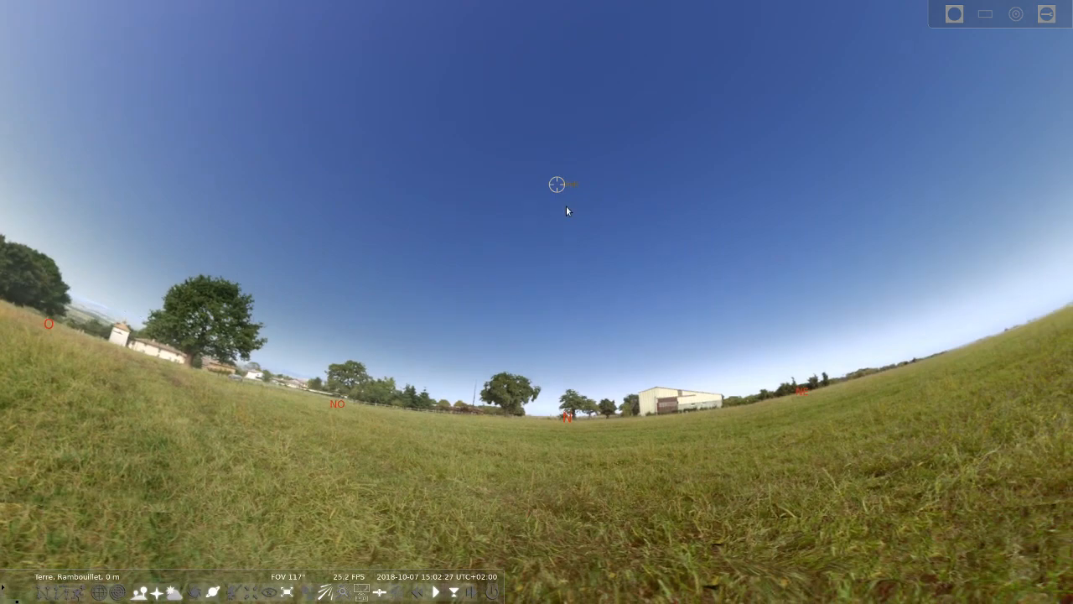
pyautogui.scroll(3, 566, 206)
pyautogui.moveTo(273, 209); pyautogui.dragTo(474, 235)
pyautogui.moveTo(361, 172); pyautogui.dragTo(479, 275)
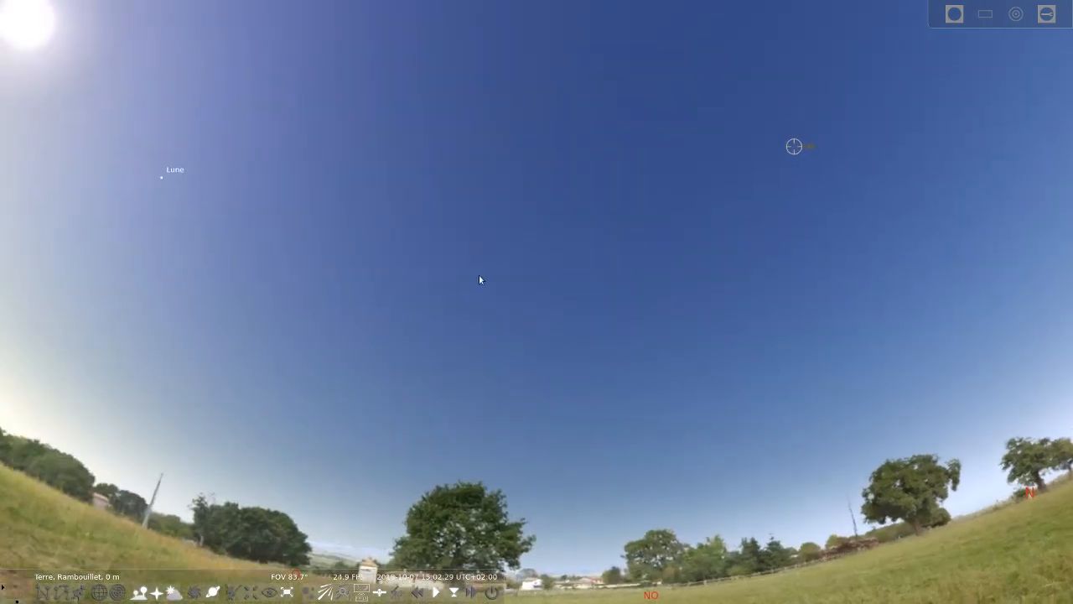
pyautogui.moveTo(298, 214); pyautogui.dragTo(366, 261)
pyautogui.moveTo(225, 285); pyautogui.dragTo(242, 278)
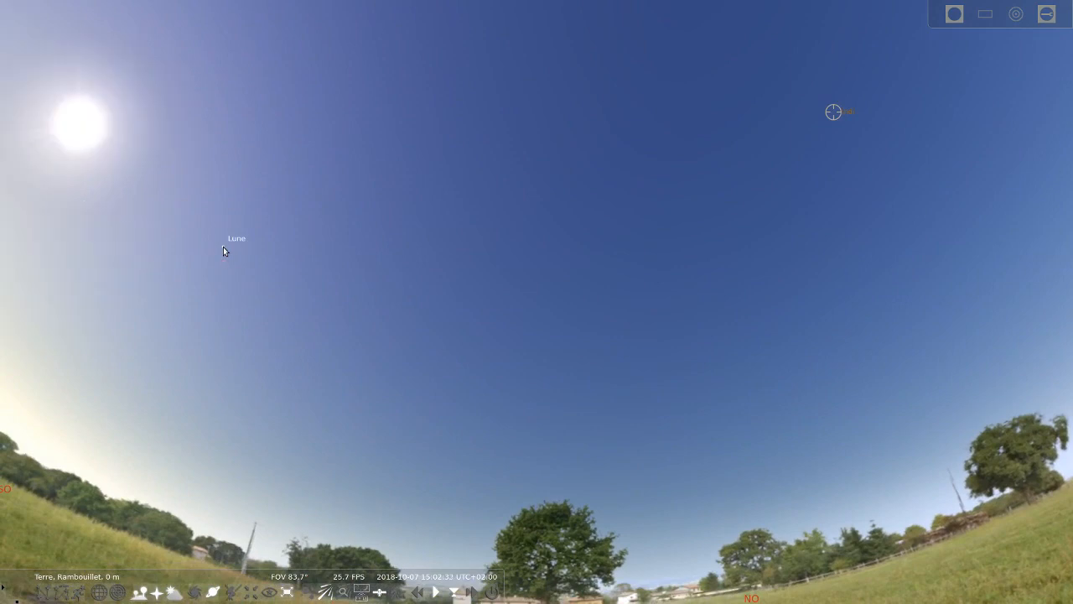
# Step: Select the Moon and open the window for slewing the telescope to coordinates, placing it clear of the reticle
pyautogui.click(223, 251)
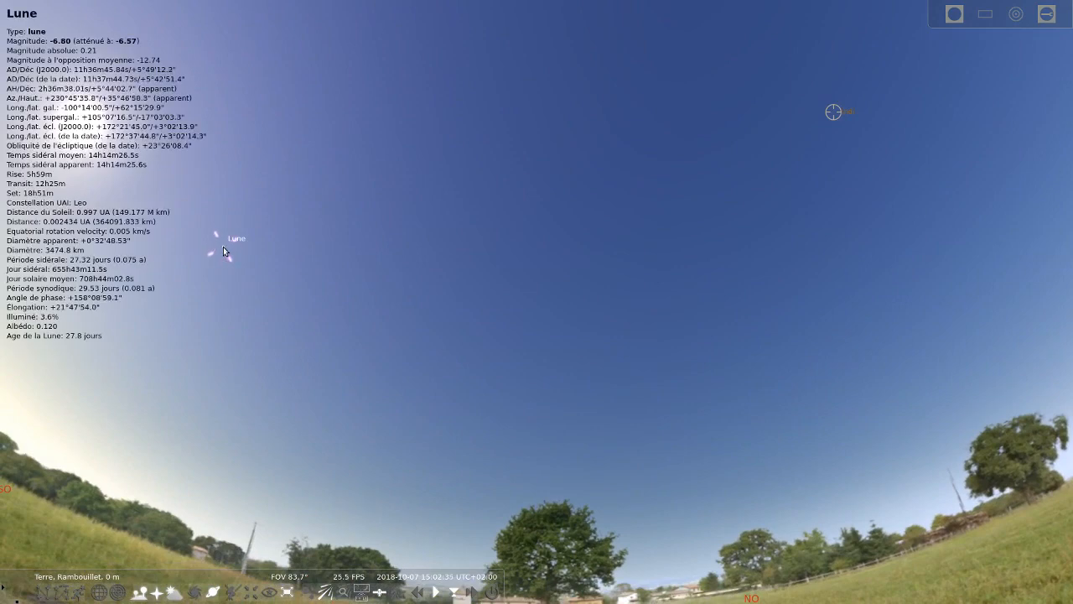
pyautogui.click(398, 592)
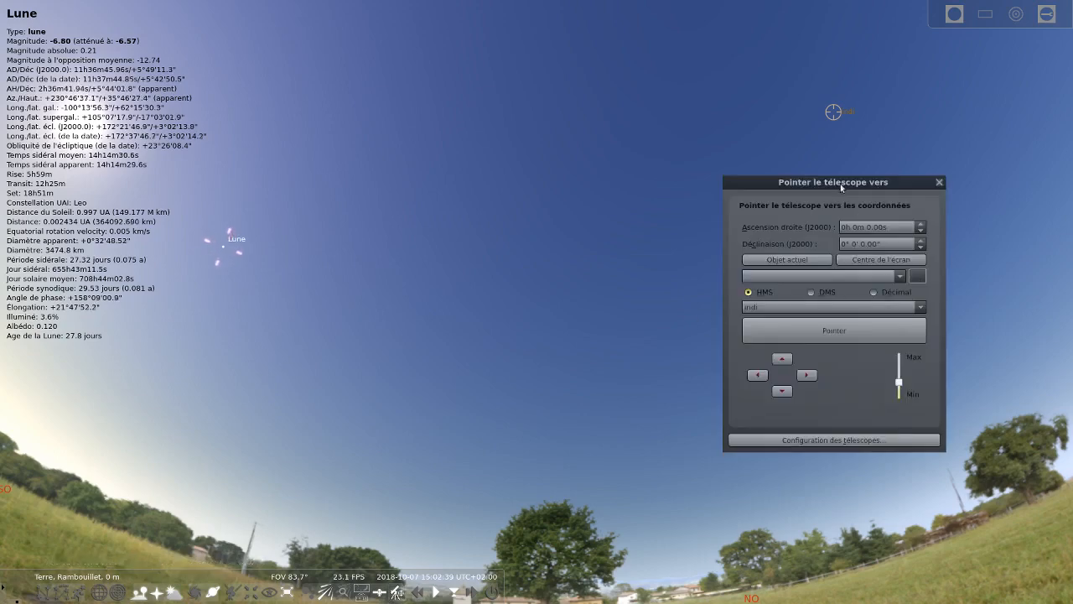
pyautogui.moveTo(841, 183); pyautogui.dragTo(690, 175)
# Step: Review the options, help and about pages of the telescope configuration, and close it
pyautogui.click(675, 430)
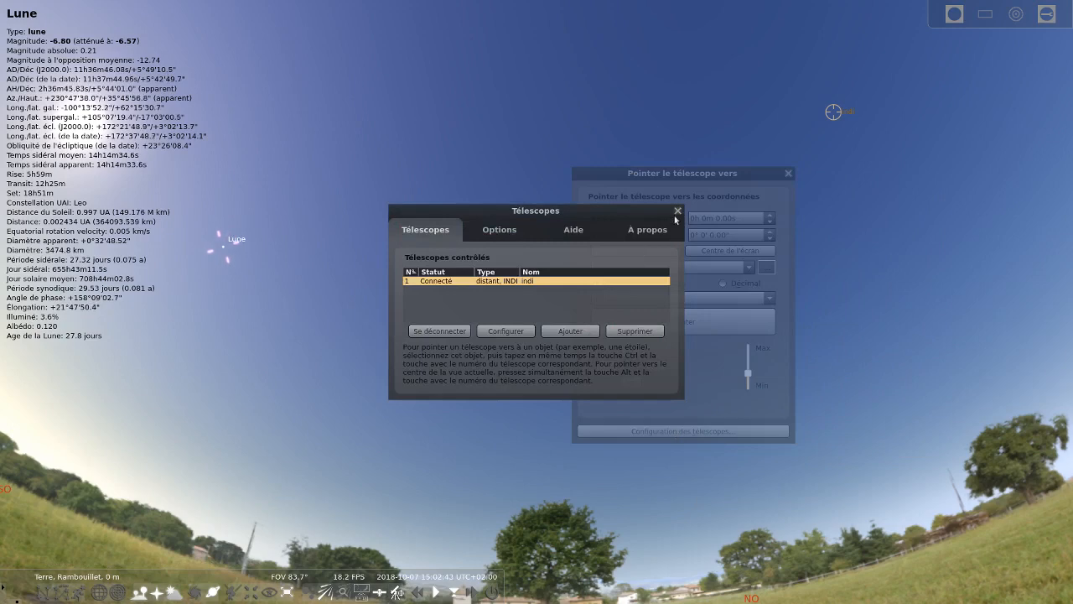
pyautogui.click(505, 233)
pyautogui.click(578, 232)
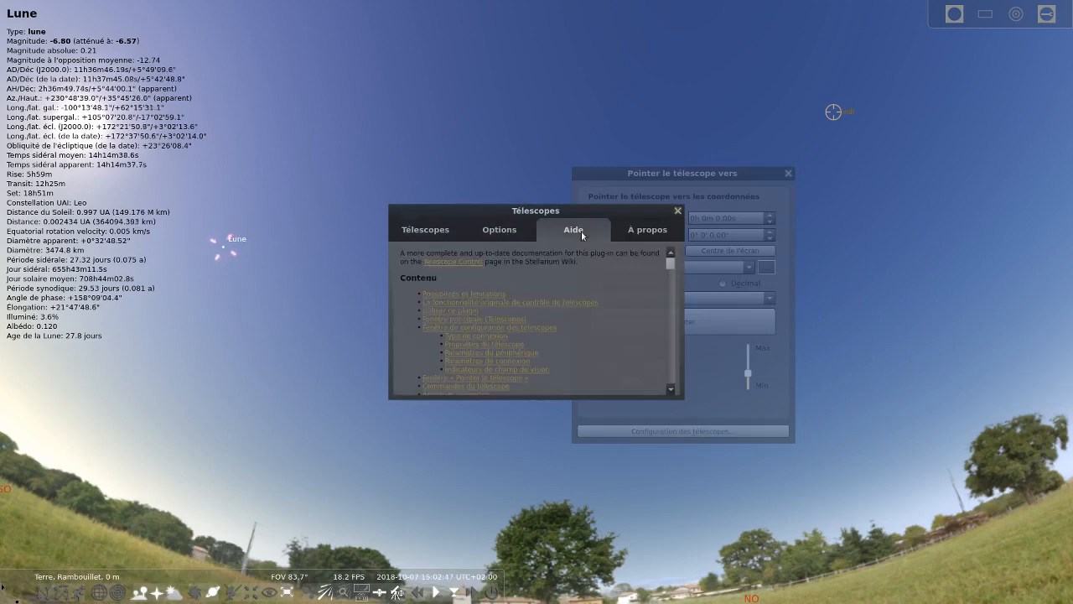
pyautogui.click(646, 232)
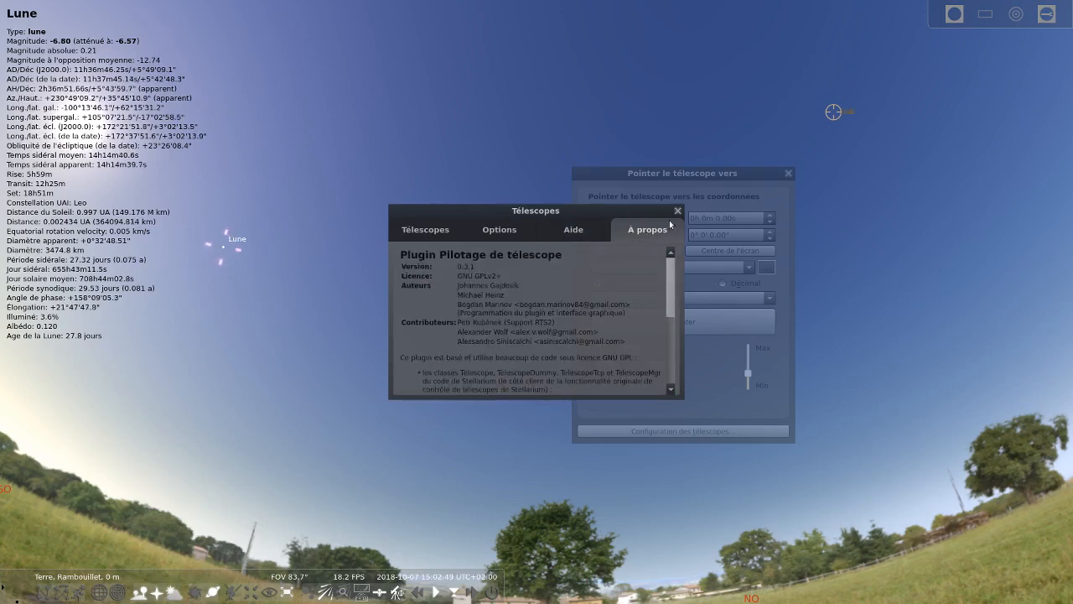
pyautogui.click(677, 211)
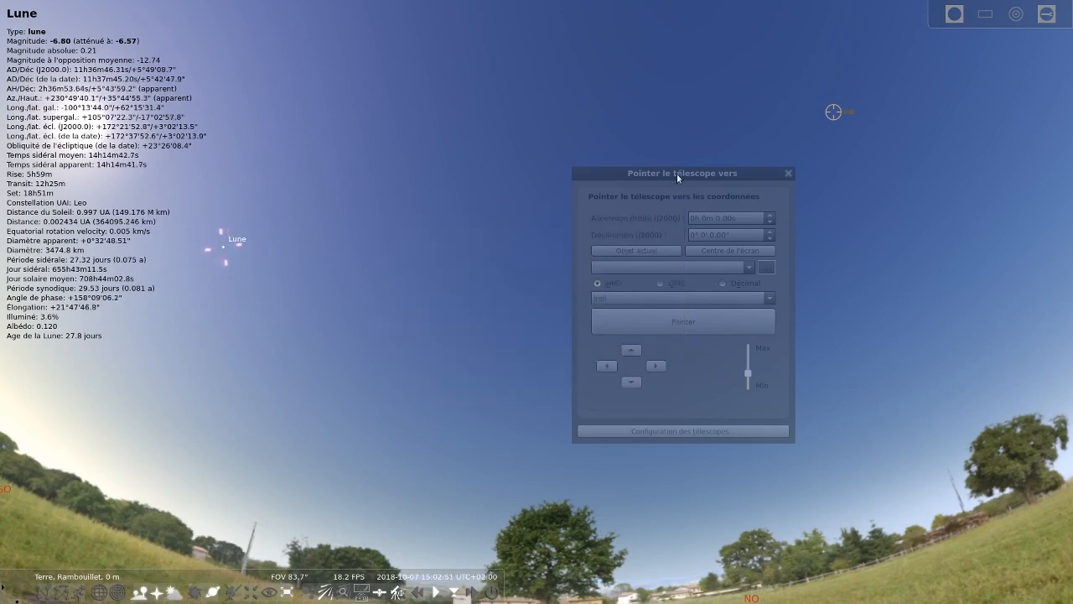
# Step: Load the selected Moon's coordinates as the indi telescope's slew target and close the slewing window
pyautogui.click(676, 195)
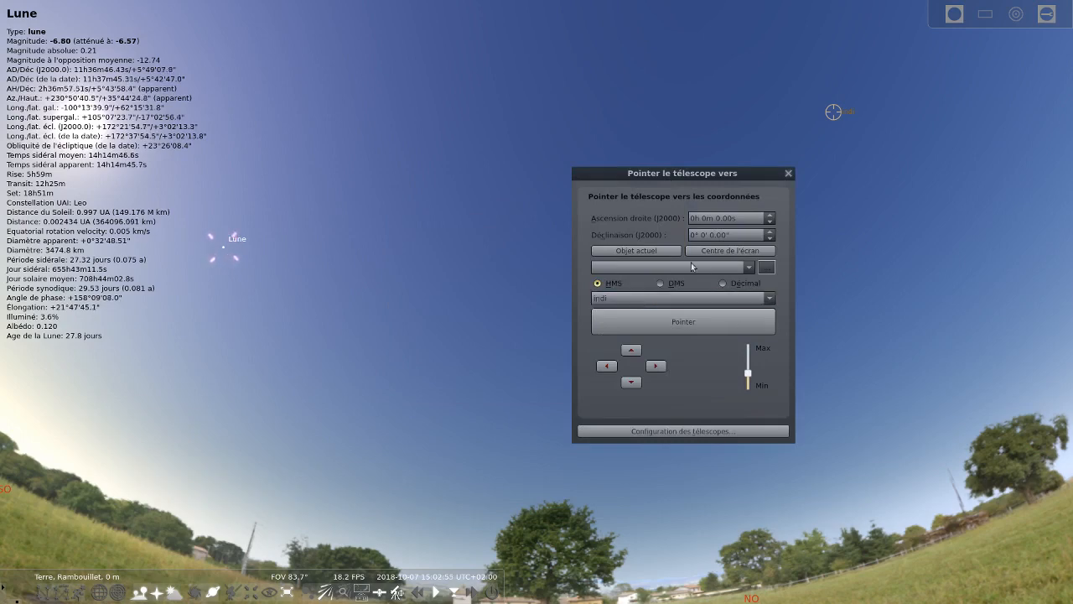
pyautogui.click(647, 252)
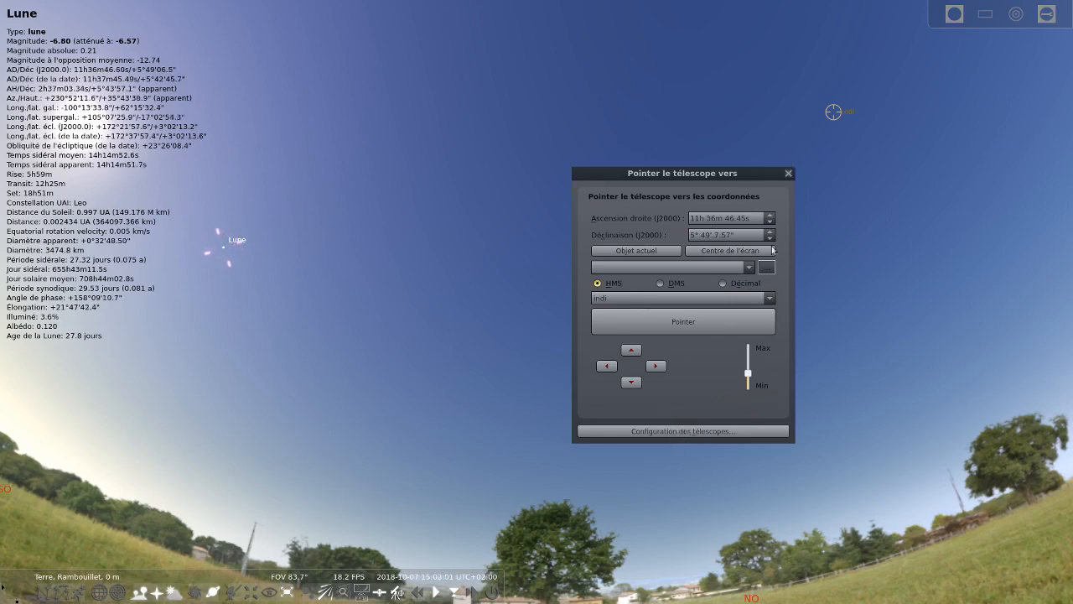
pyautogui.click(788, 173)
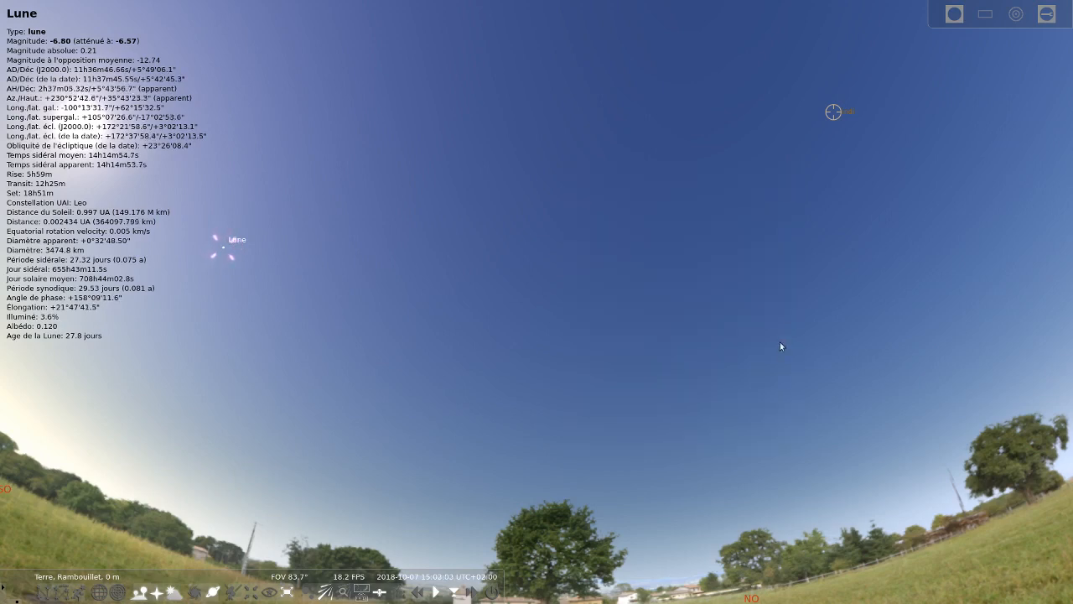
pyautogui.moveTo(442, 361); pyautogui.dragTo(622, 286)
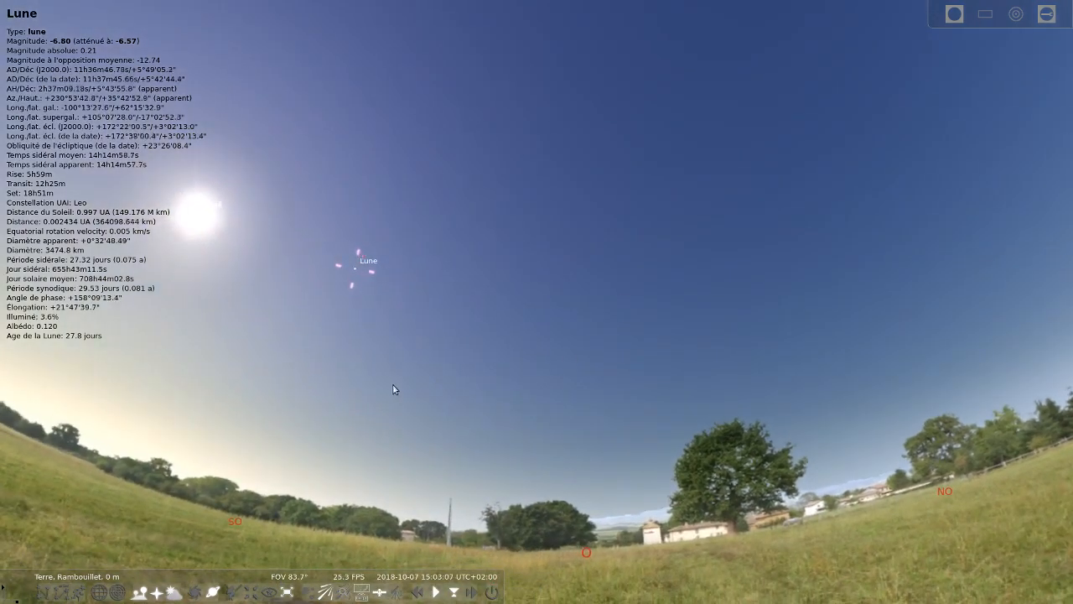
# Step: Leave Stellarium for the desktop, launch PHD2 Guiding and reposition its window over the browser
pyautogui.hotkey('alt', 'Tab')
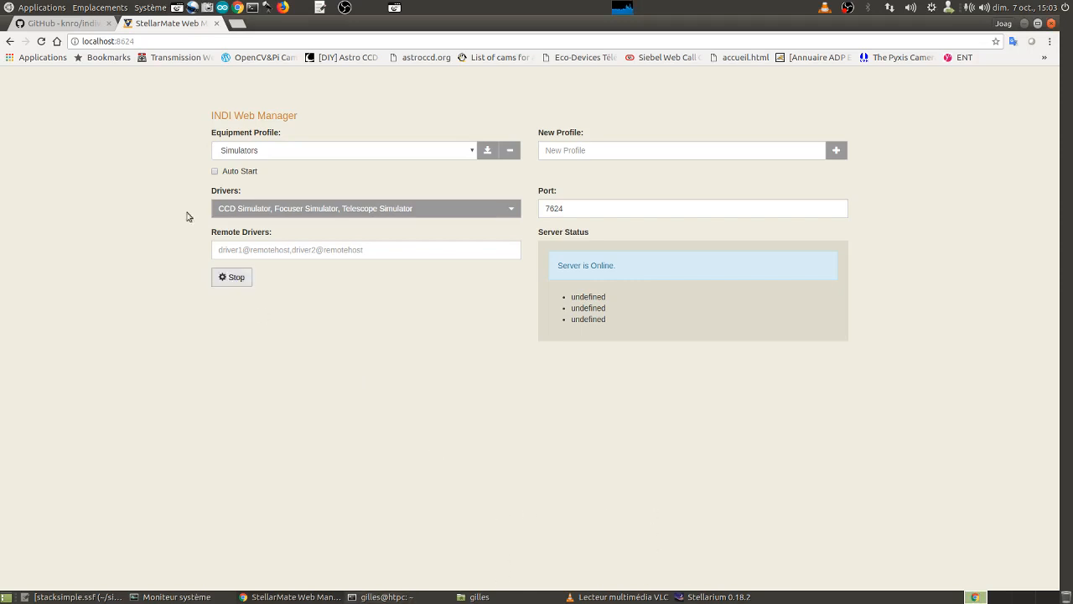
pyautogui.click(42, 7)
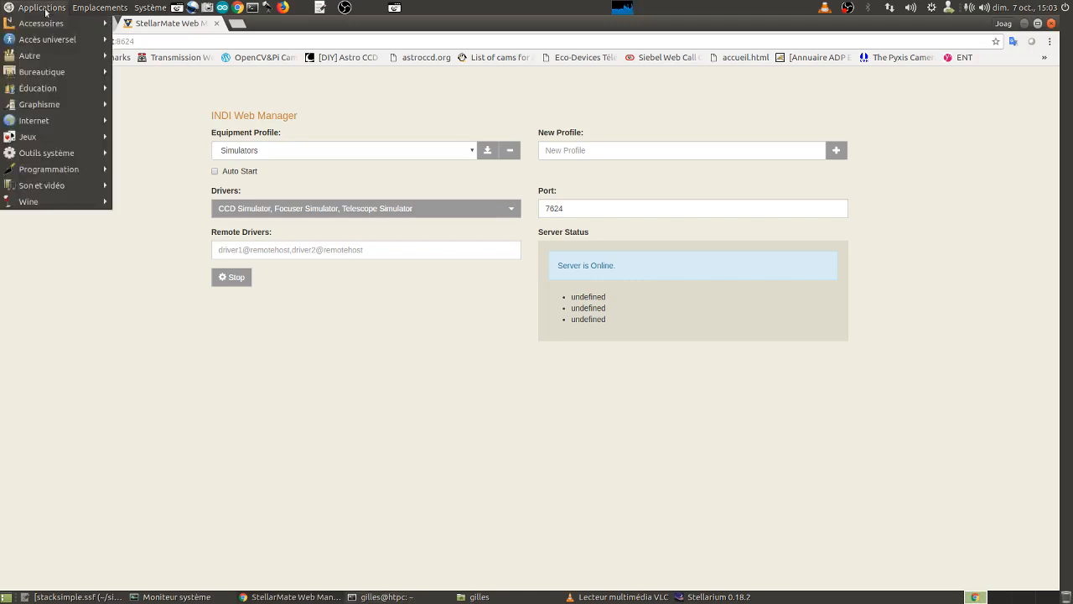
pyautogui.moveTo(59, 89)
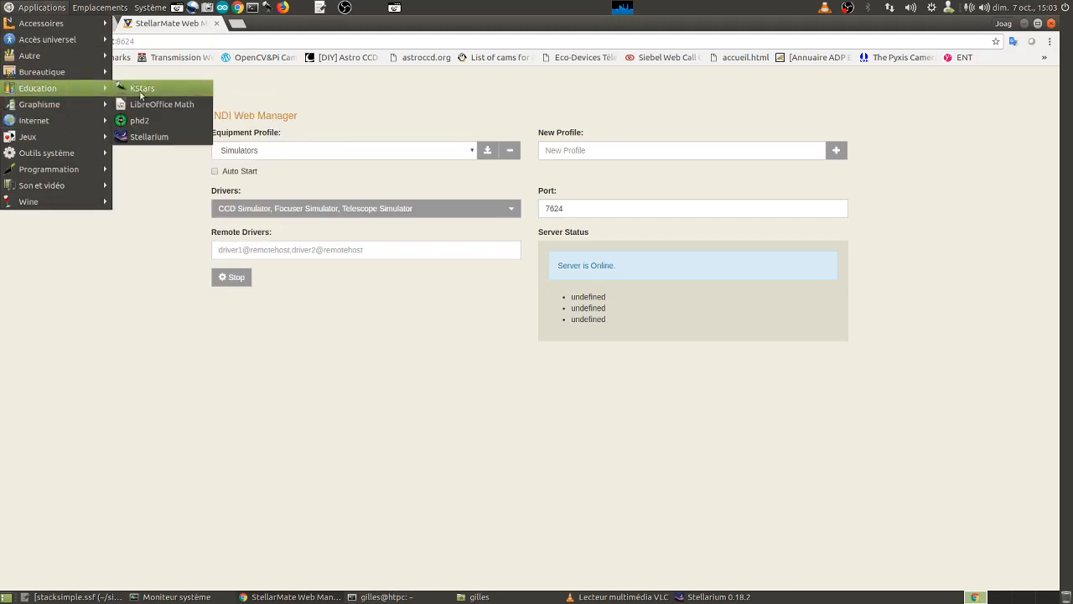
pyautogui.click(139, 120)
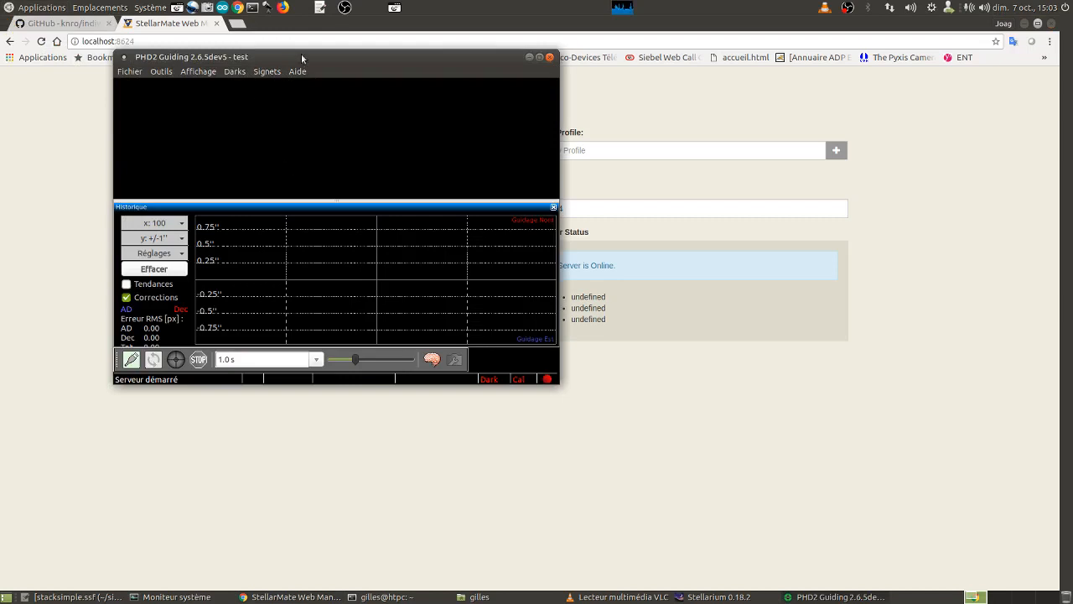
pyautogui.moveTo(301, 54); pyautogui.dragTo(222, 84)
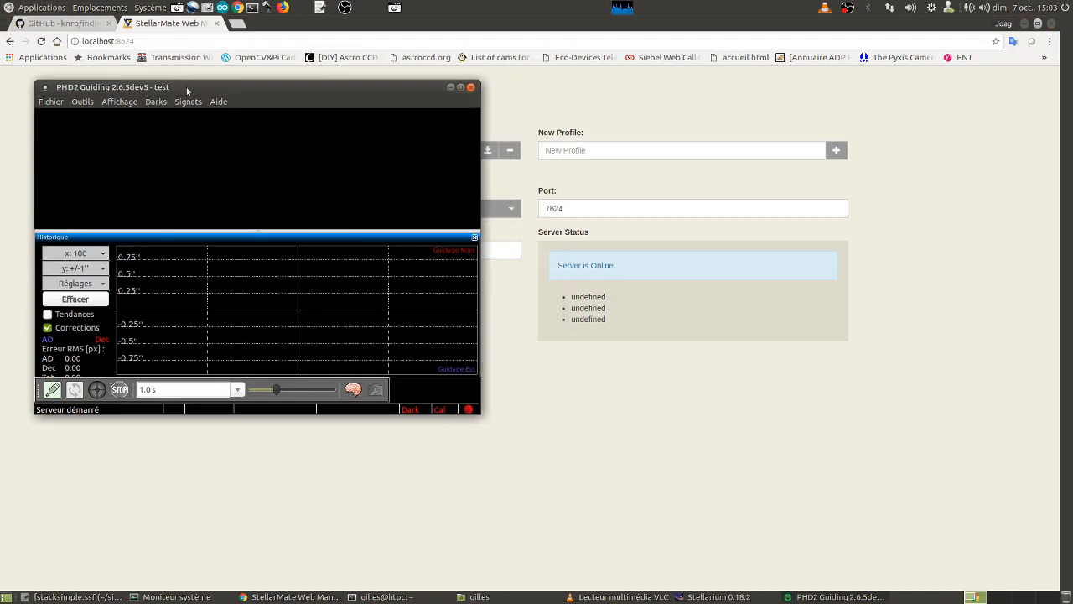
pyautogui.moveTo(186, 90); pyautogui.dragTo(260, 87)
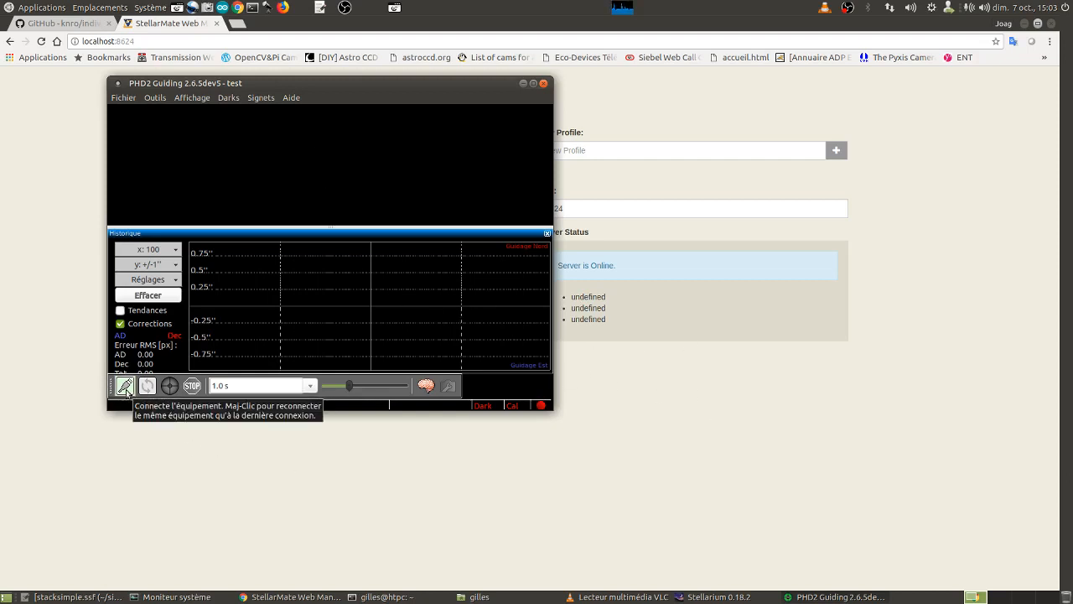
# Step: Open the INDI options from the CCD Simulator camera settings in PHD2's equipment connection dialog
pyautogui.click(125, 386)
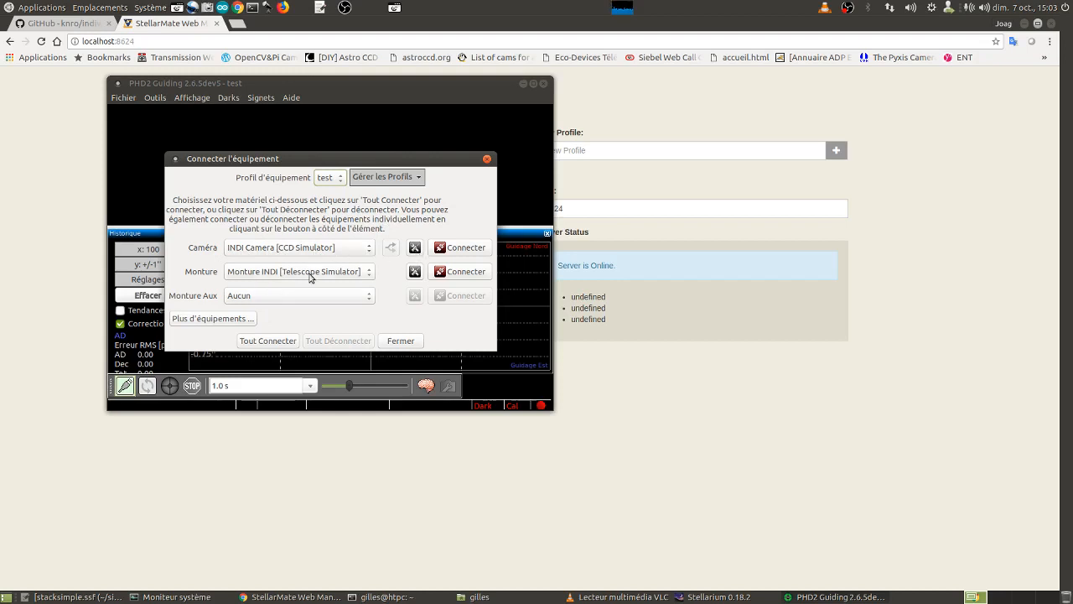
pyautogui.click(414, 248)
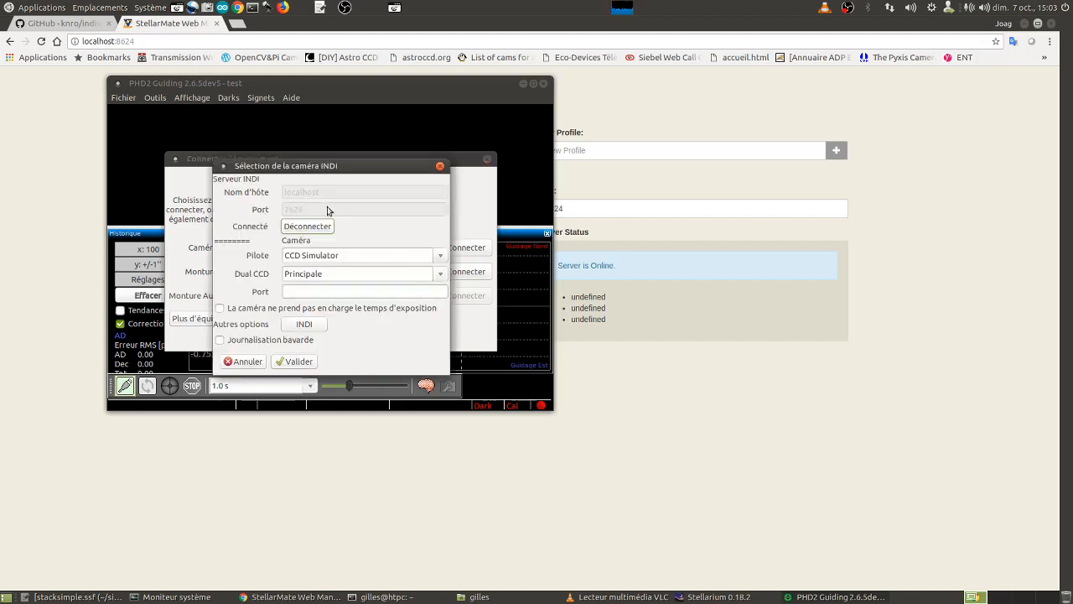
pyautogui.moveTo(327, 181); pyautogui.dragTo(420, 188)
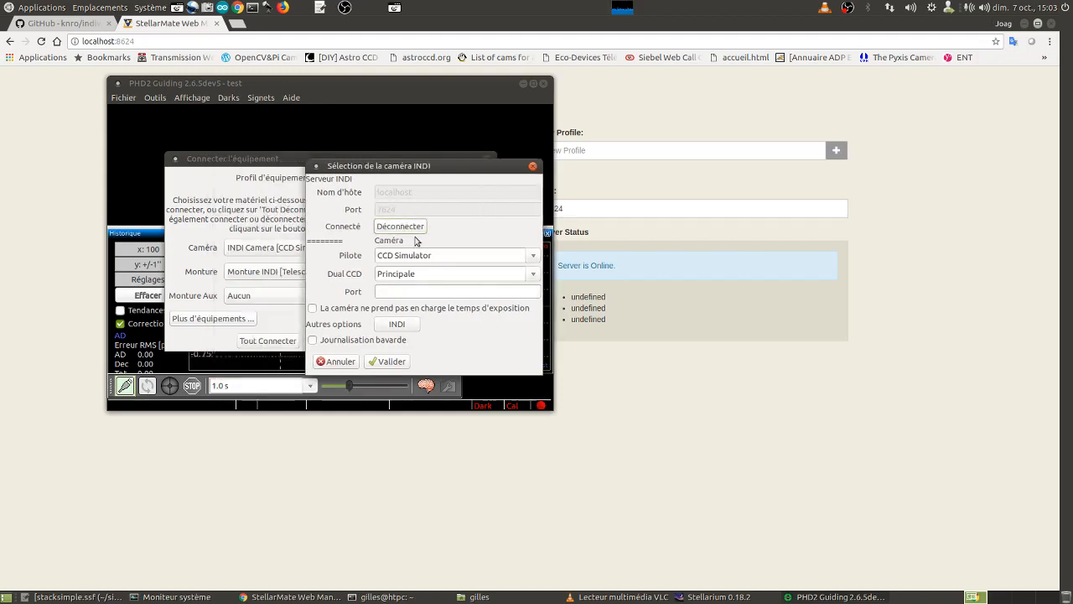
pyautogui.click(412, 329)
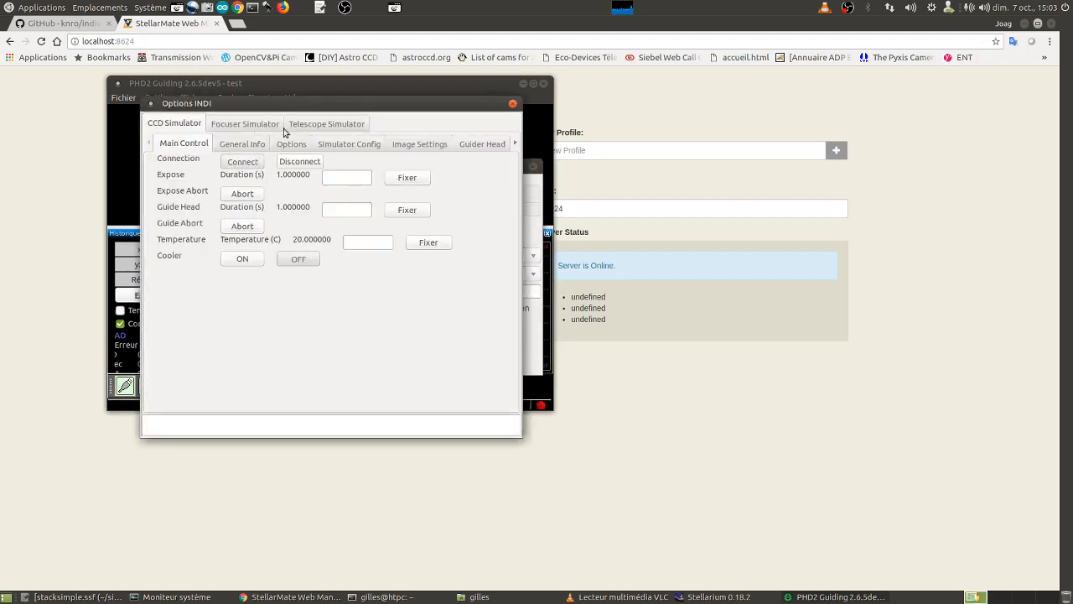
# Step: Look through the simulator devices in the INDI options and unpark the Telescope Simulator mount
pyautogui.click(331, 127)
pyautogui.click(187, 126)
pyautogui.click(274, 126)
pyautogui.click(294, 126)
pyautogui.click(180, 125)
pyautogui.click(240, 129)
pyautogui.click(329, 126)
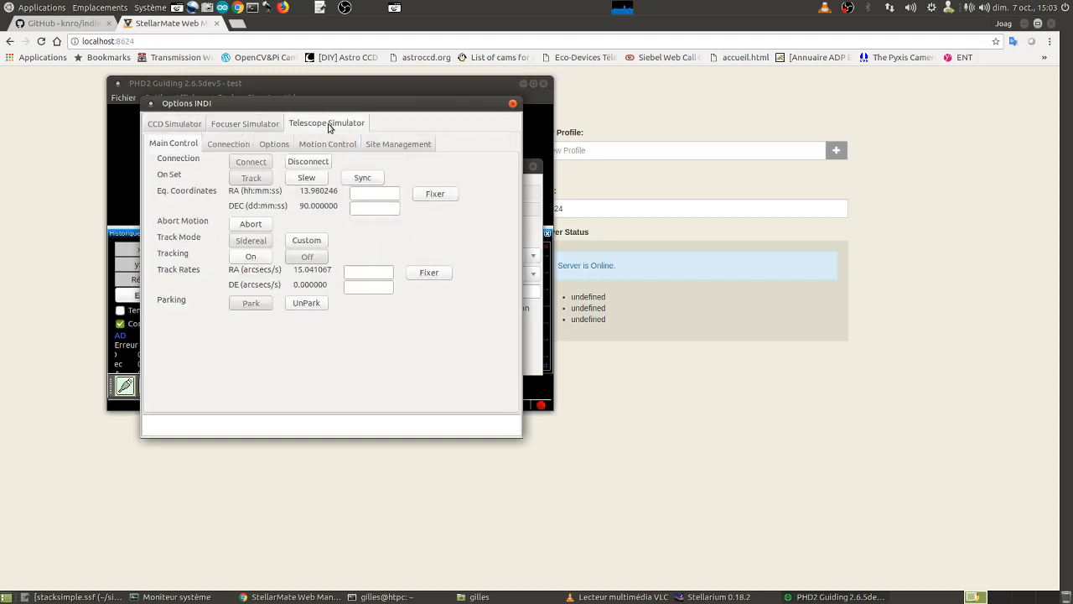
pyautogui.click(308, 303)
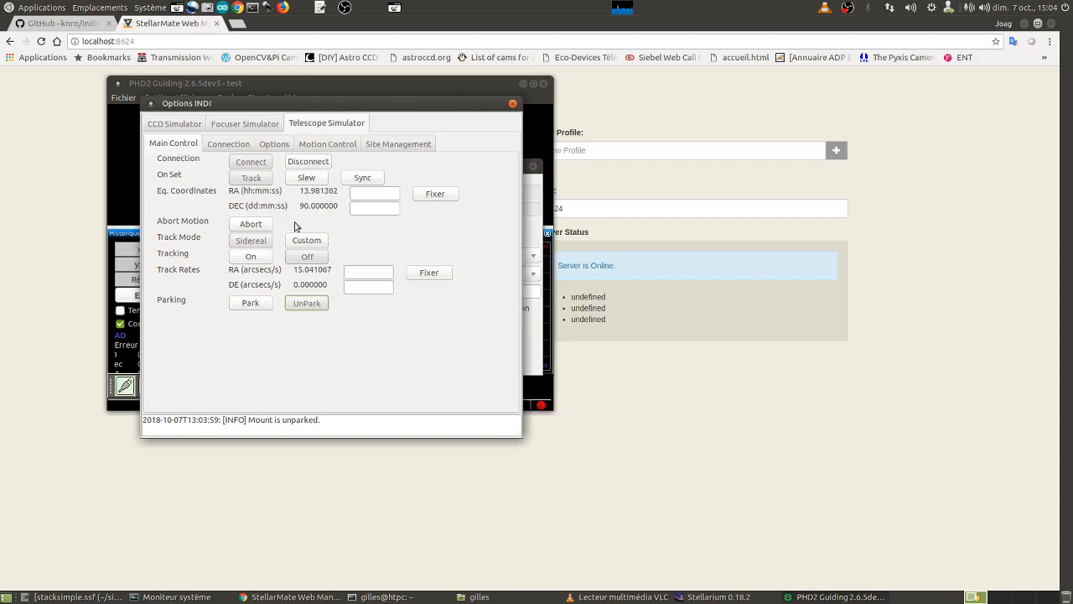
# Step: Switch to Stellarium and slew the indi telescope to the Moon's stored coordinates
pyautogui.click(734, 597)
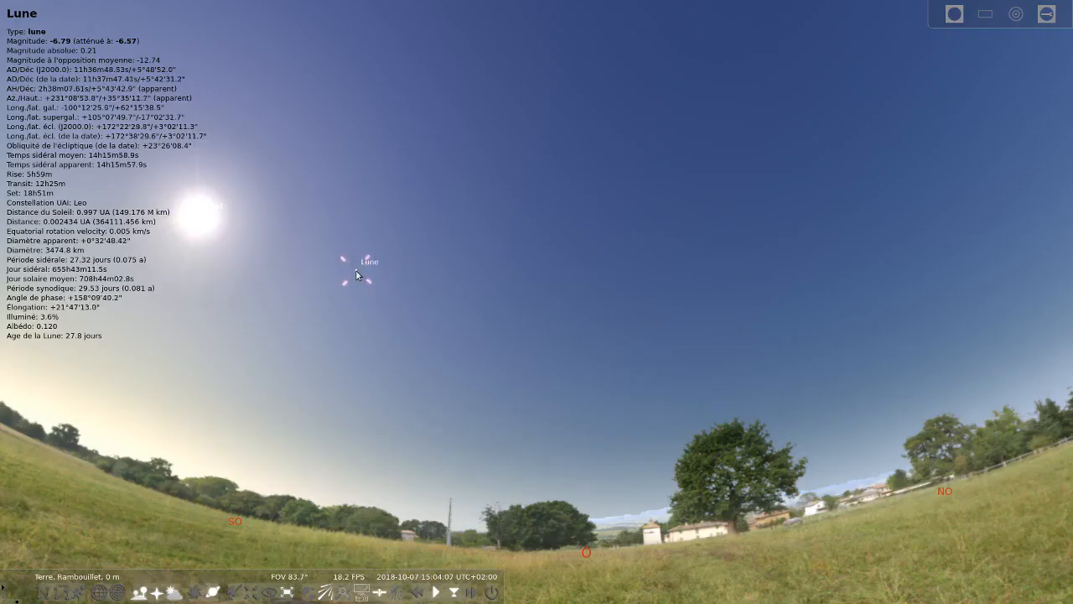
pyautogui.click(397, 592)
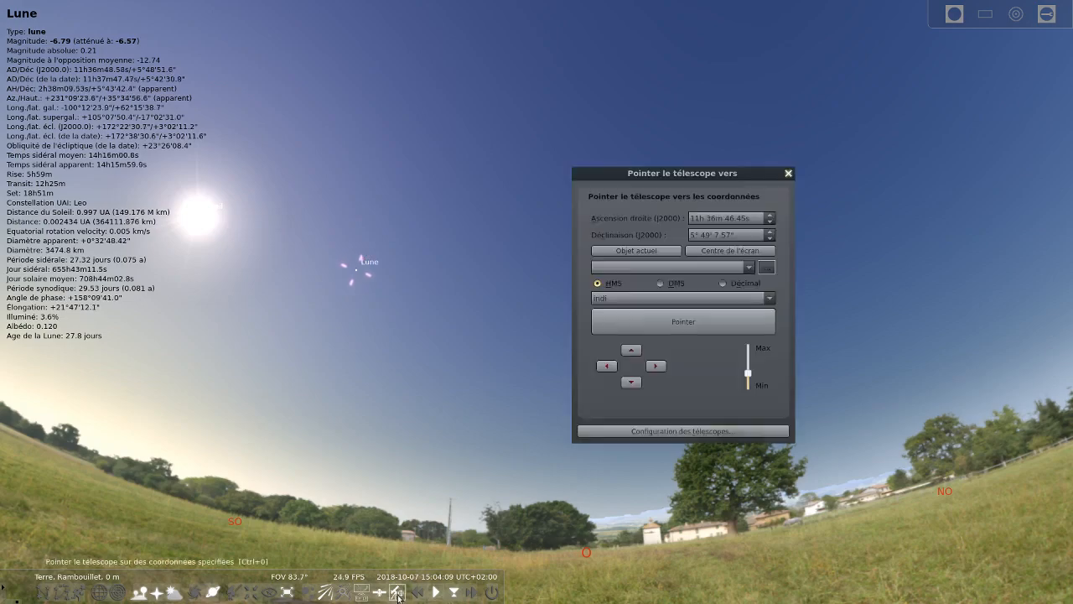
pyautogui.click(682, 321)
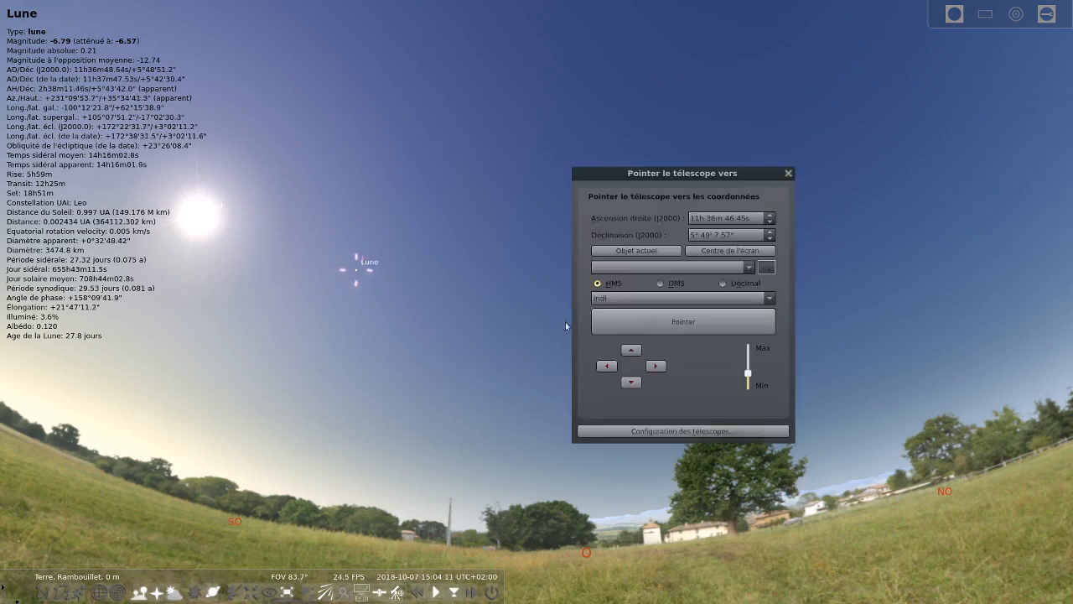
# Step: Follow the indi reticle across the sky to the Moon and turn off the atmosphere display
pyautogui.scroll(-5, 414, 315)
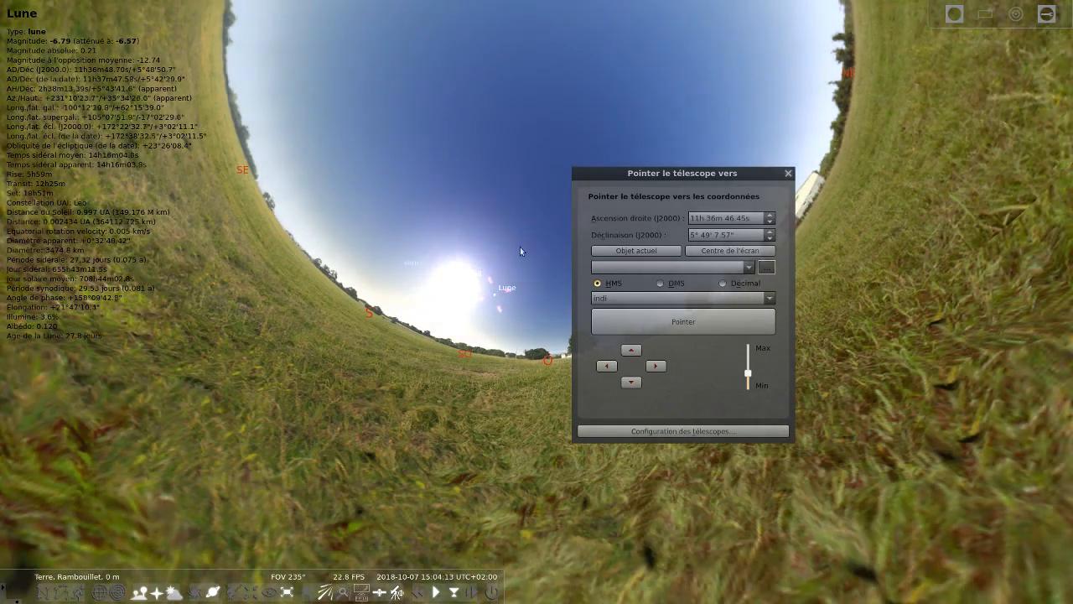
pyautogui.moveTo(520, 246); pyautogui.dragTo(557, 243)
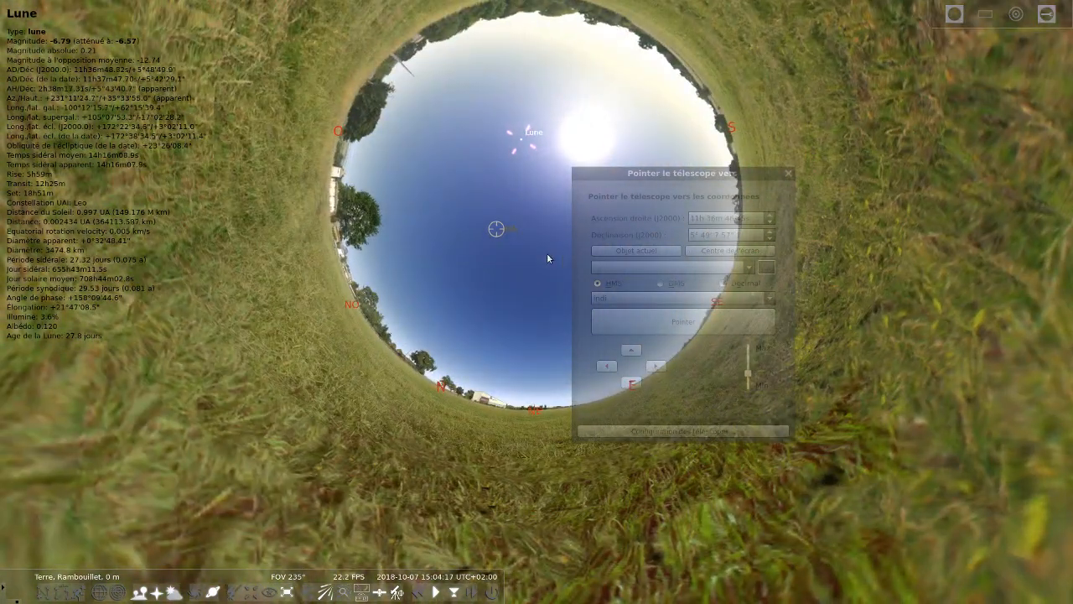
pyautogui.scroll(3, 519, 260)
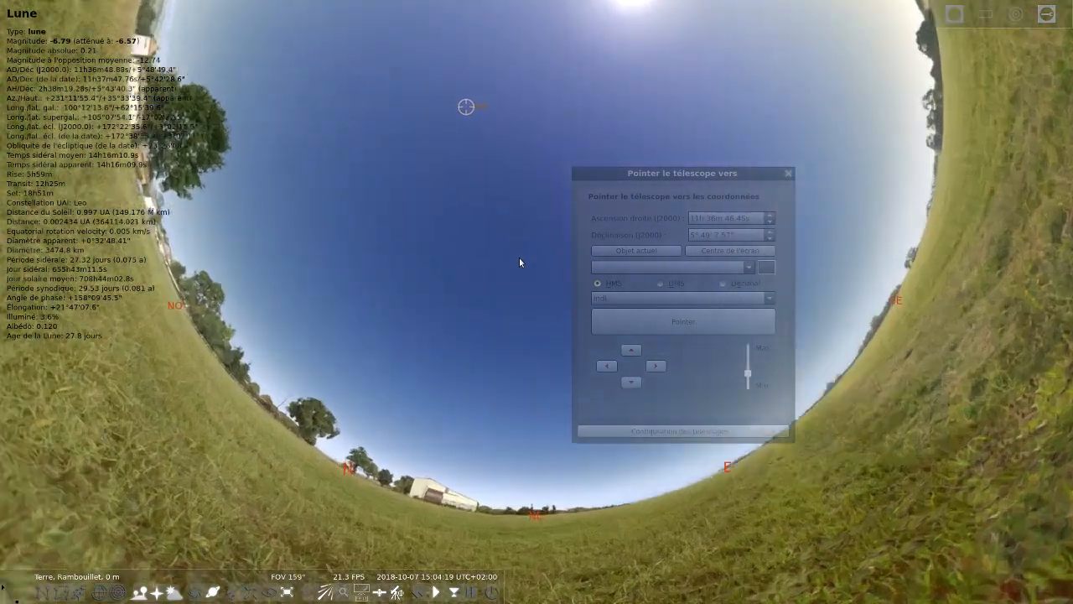
pyautogui.scroll(2, 519, 263)
pyautogui.moveTo(469, 182); pyautogui.dragTo(511, 325)
pyautogui.moveTo(394, 312); pyautogui.dragTo(433, 355)
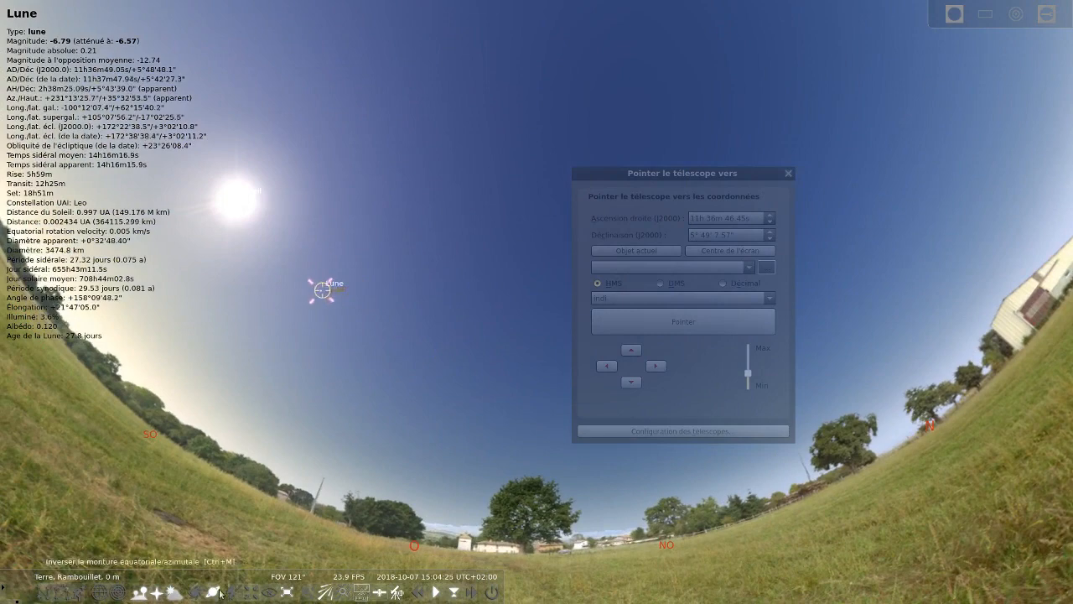
pyautogui.click(176, 595)
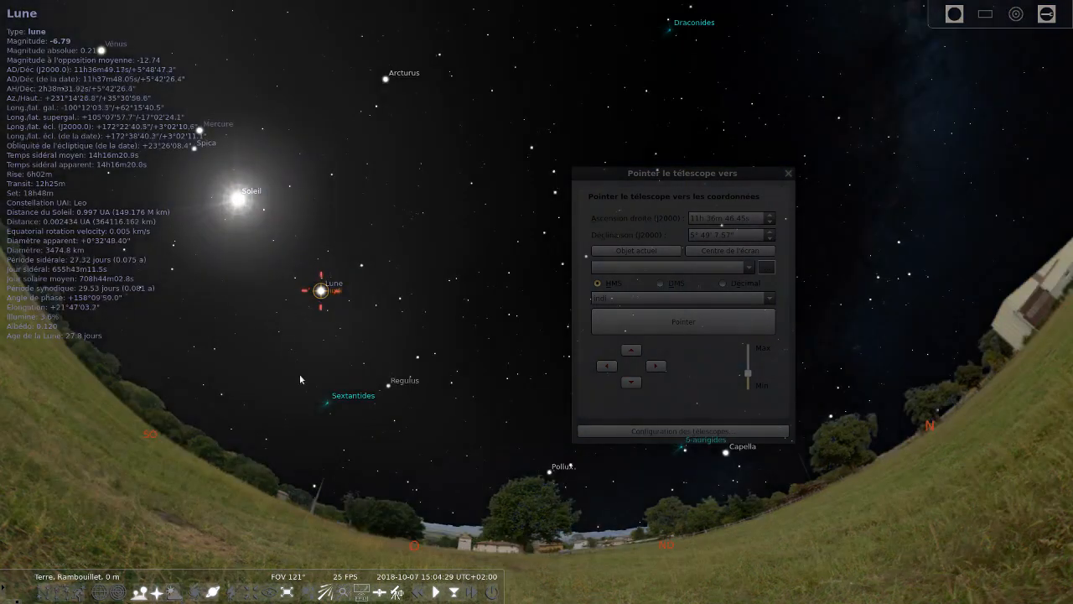
pyautogui.moveTo(300, 379); pyautogui.dragTo(398, 289)
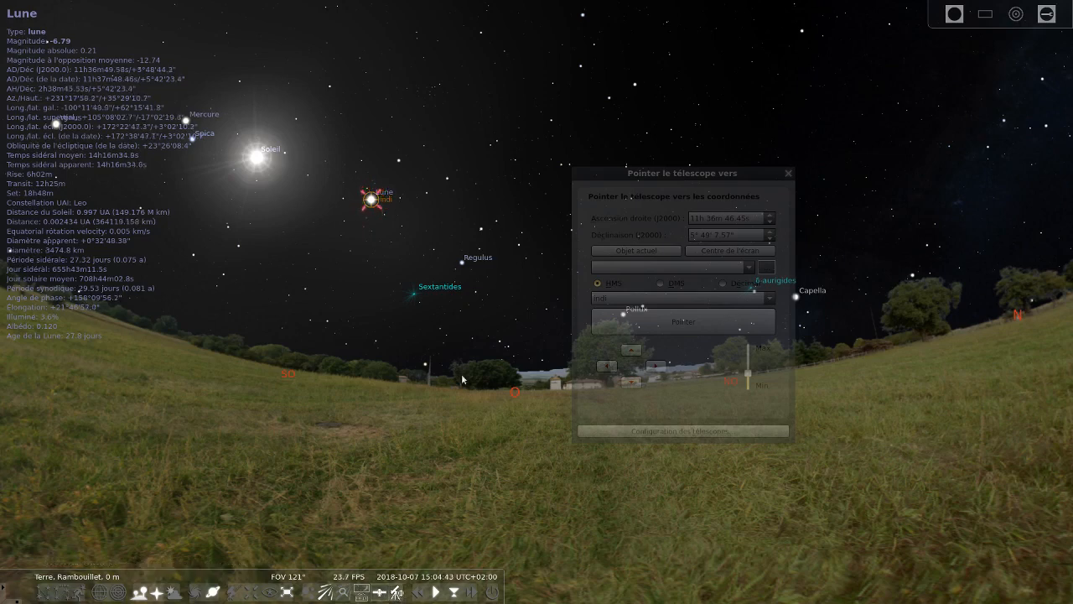
# Step: Switch to PHD2, check the CCD Simulator's main controls in the INDI options, and return to the camera selection dialog
pyautogui.hotkey('alt', 'Tab')
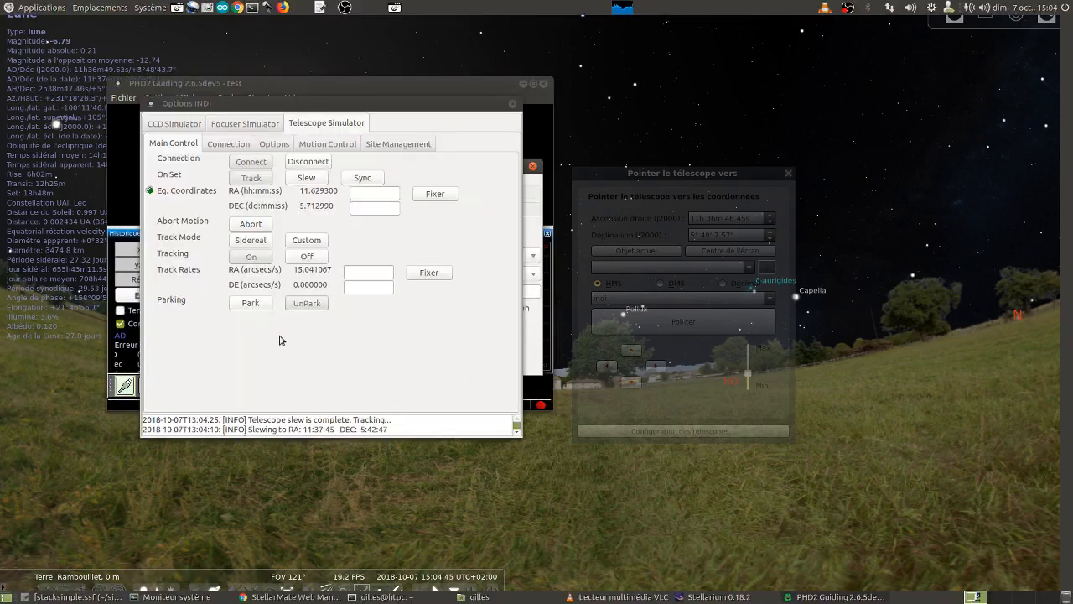
pyautogui.moveTo(332, 110); pyautogui.dragTo(612, 47)
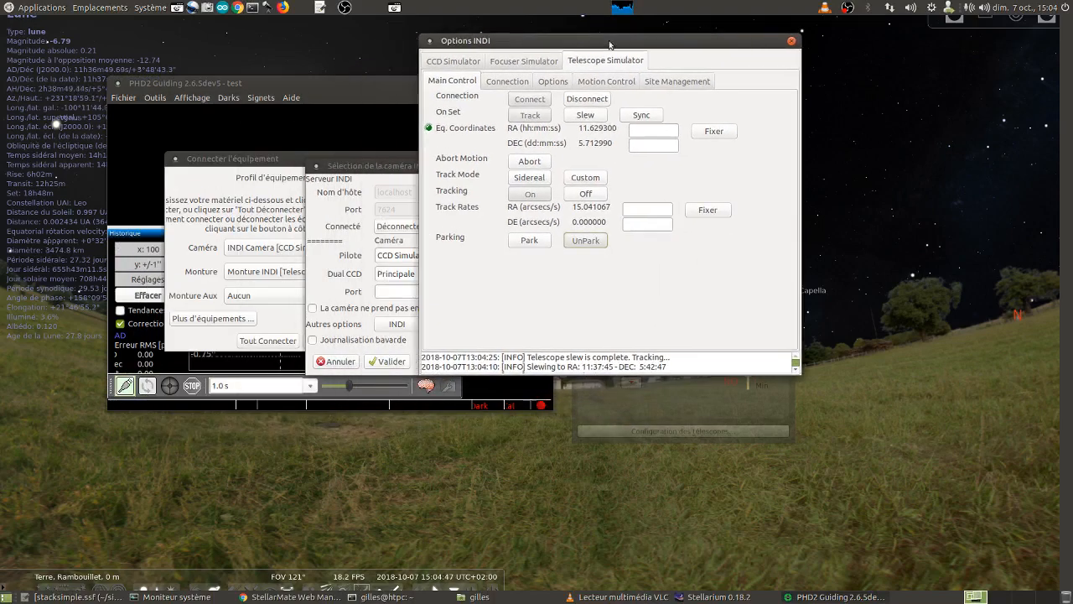
pyautogui.click(451, 62)
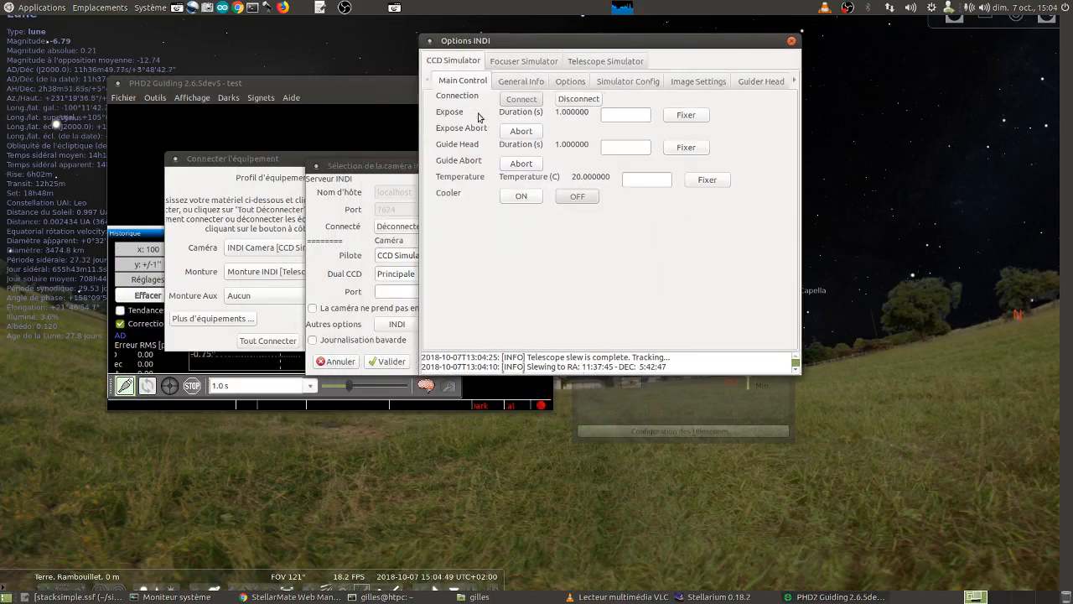
pyautogui.click(350, 169)
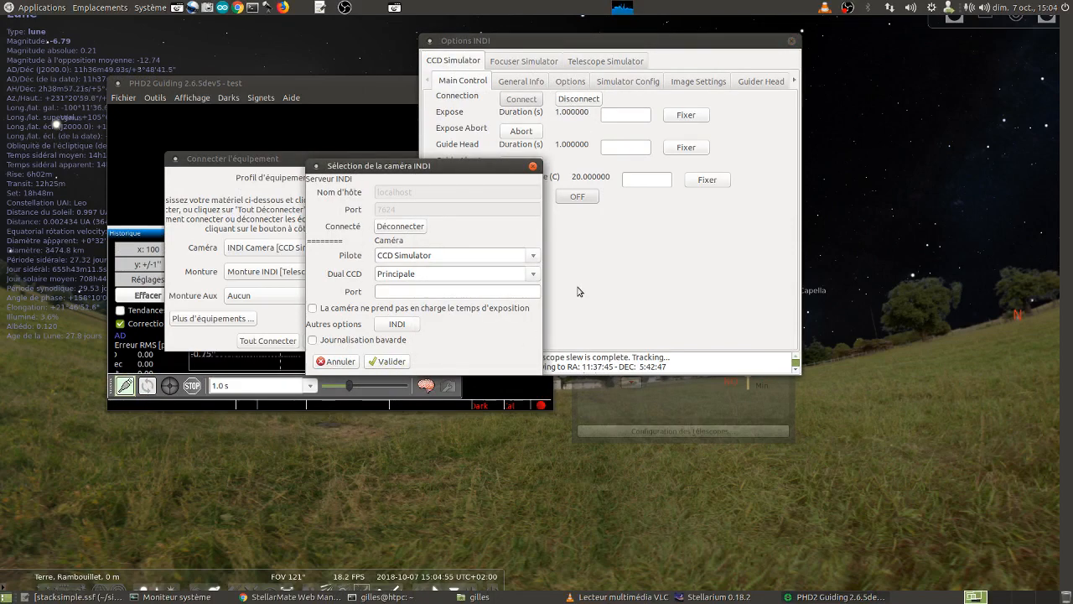
# Step: Close the INDI options and accept the INDI camera selection with the CCD Simulator driver and the Principale CCD
pyautogui.click(581, 292)
pyautogui.click(792, 41)
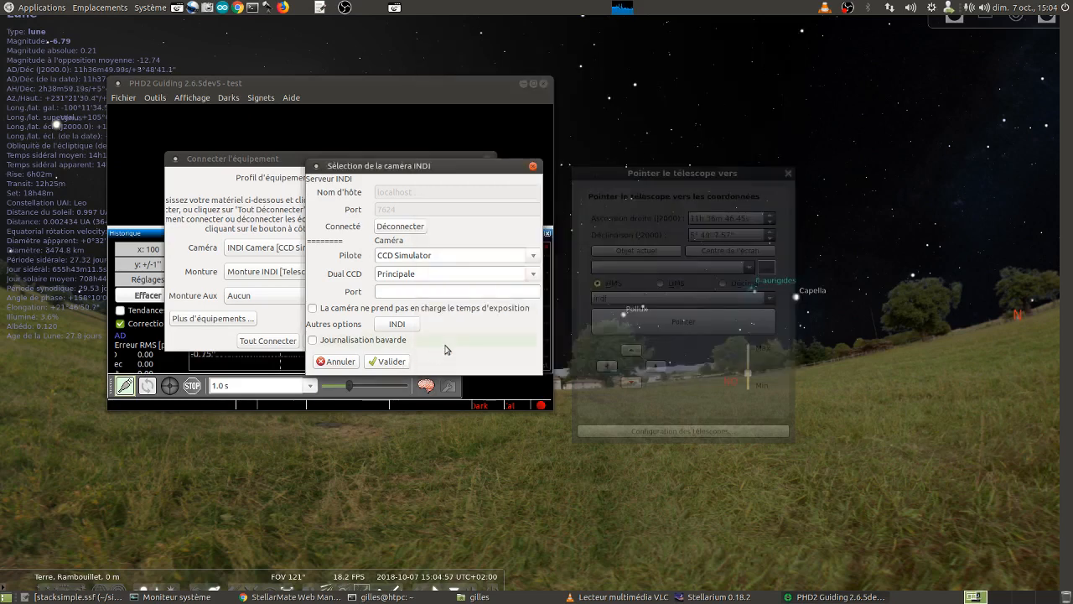
pyautogui.click(445, 344)
pyautogui.click(393, 363)
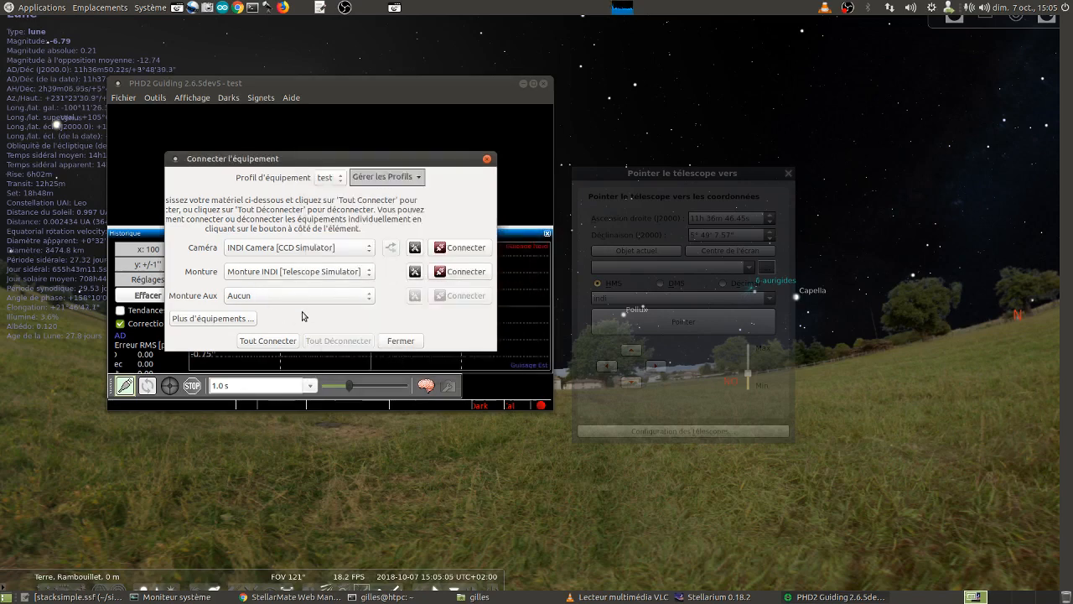
# Step: Reopen the equipment connection dialog and connect the CCD Simulator camera and Telescope Simulator mount of the test profile together
pyautogui.click(409, 340)
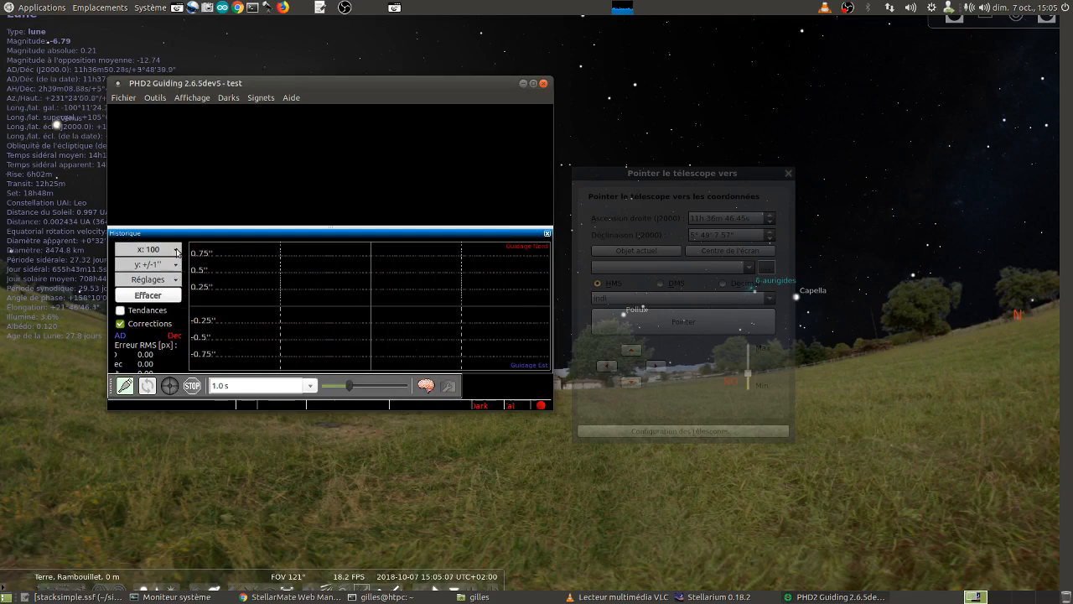
pyautogui.click(124, 385)
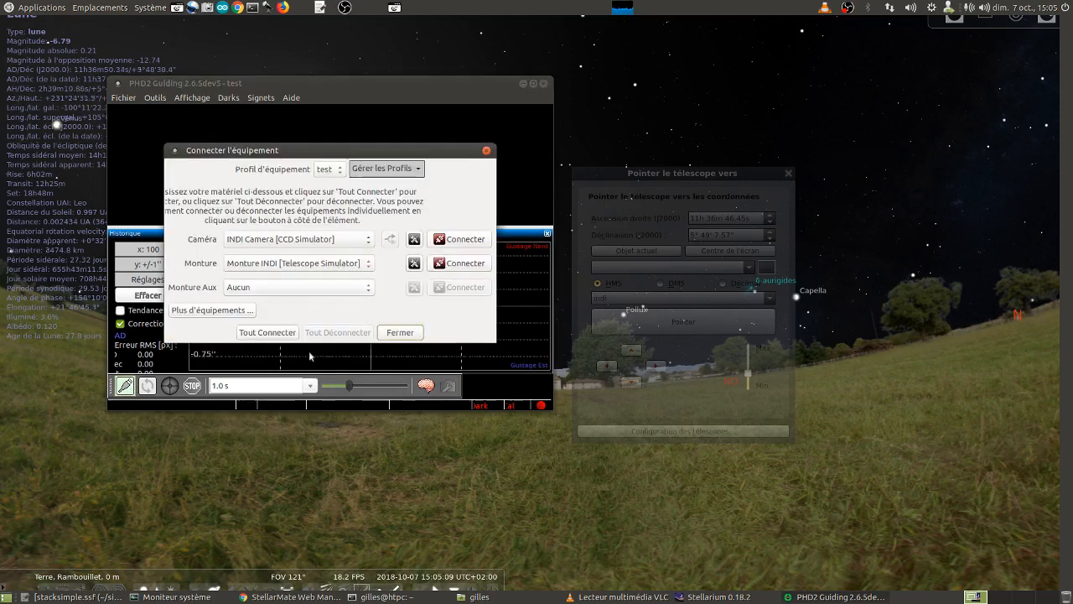
pyautogui.click(281, 335)
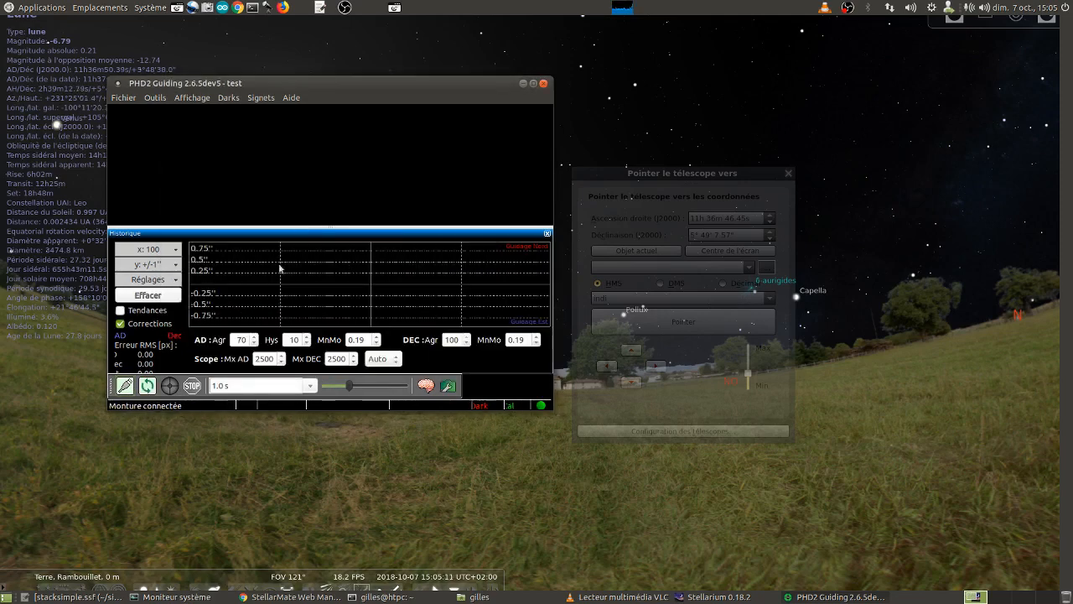
# Step: Start guiding on the faint star near the camera image's left edge, using looping 1.0 s exposures, and shift the window aside
pyautogui.click(147, 386)
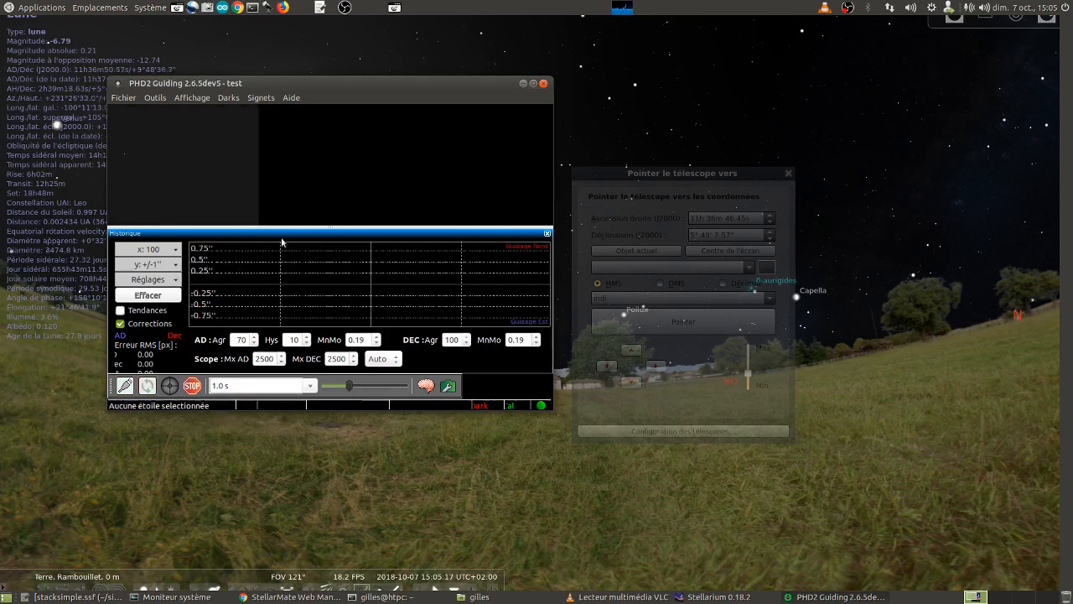
pyautogui.click(123, 153)
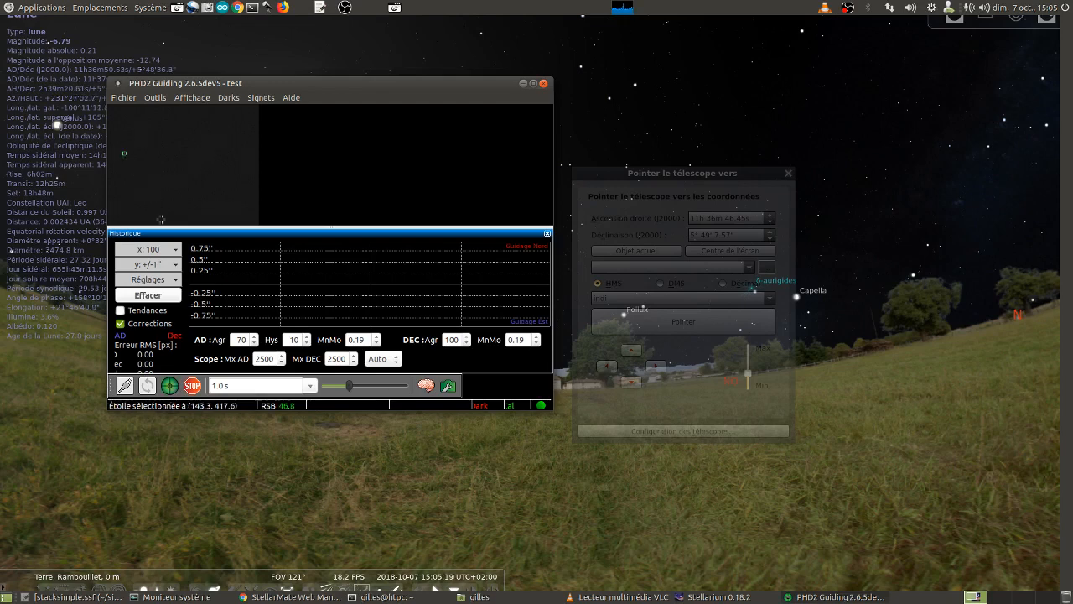
pyautogui.click(172, 386)
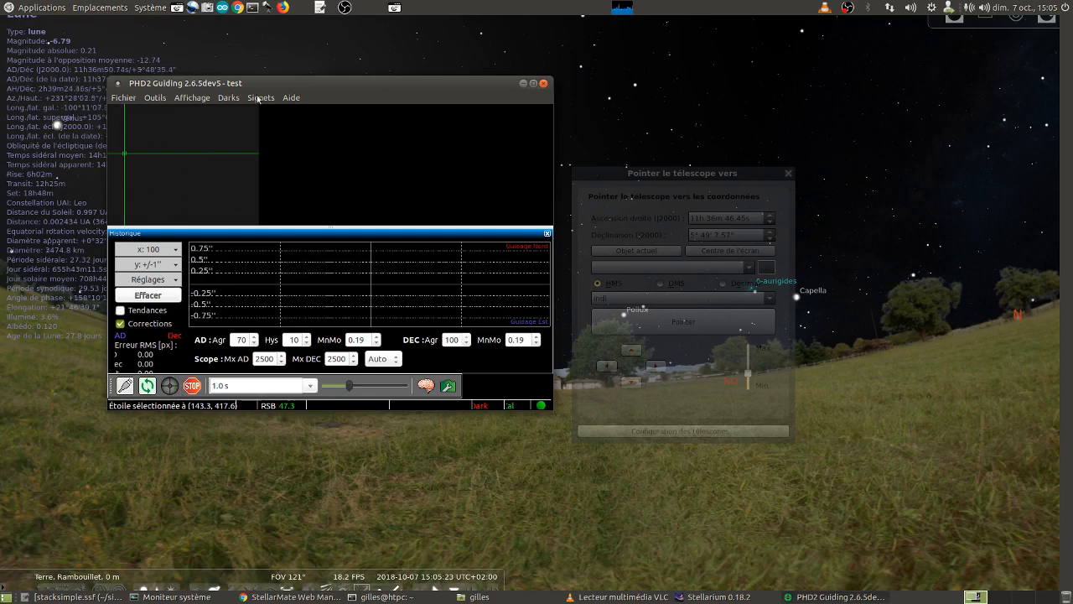
pyautogui.moveTo(268, 87); pyautogui.dragTo(186, 82)
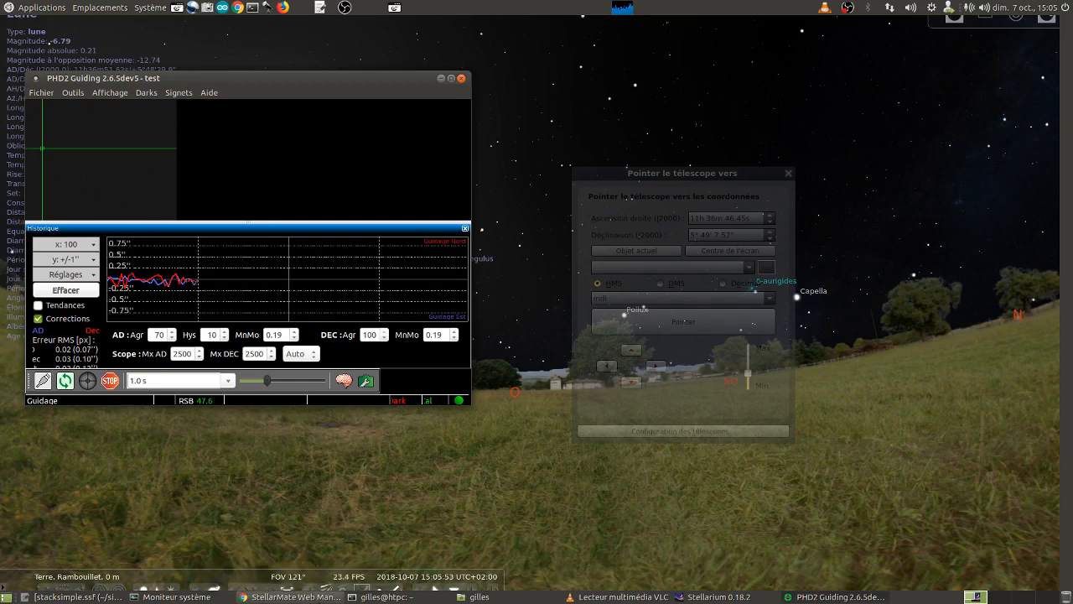
# Step: Review the running server in INDI Web Manager and the telescope reticle in Stellarium, and return to PHD2 to check the guiding graph
pyautogui.click(294, 597)
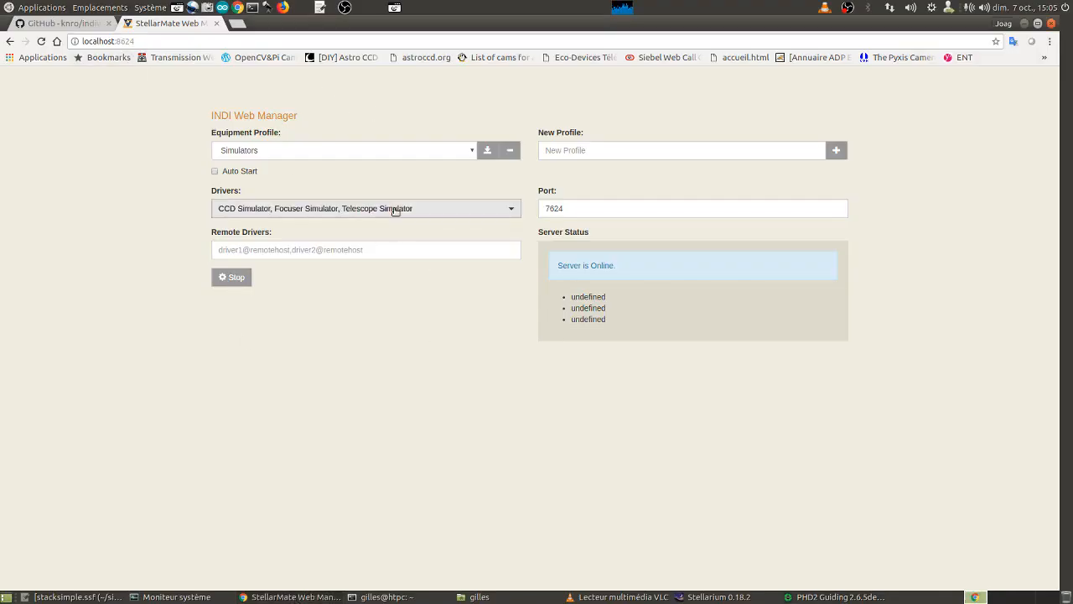
pyautogui.click(711, 596)
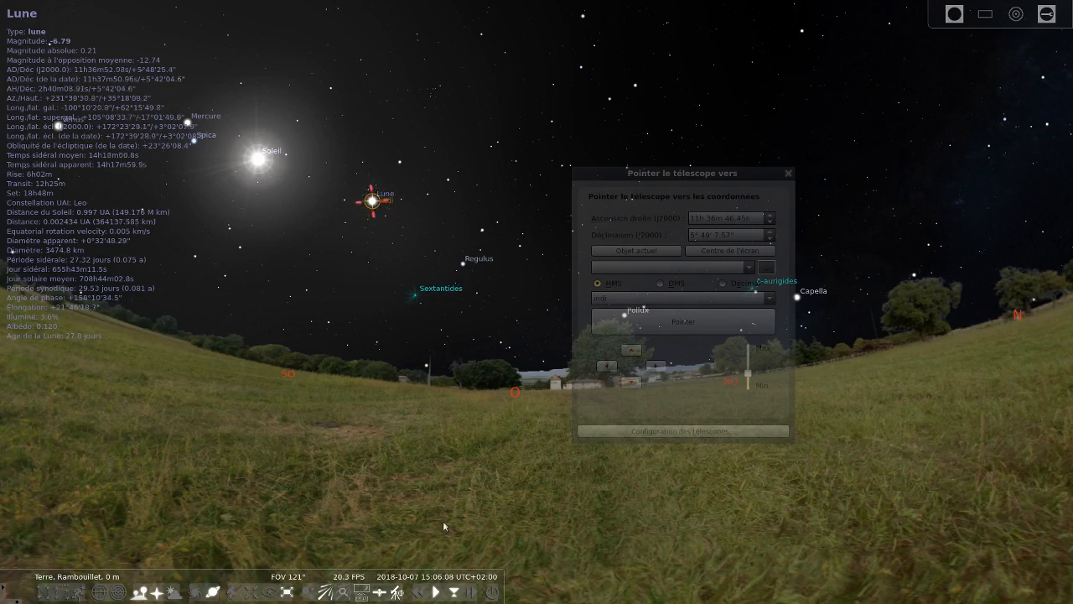
pyautogui.hotkey('alt', 'Tab')
pyautogui.hotkey('alt', 'Tab')
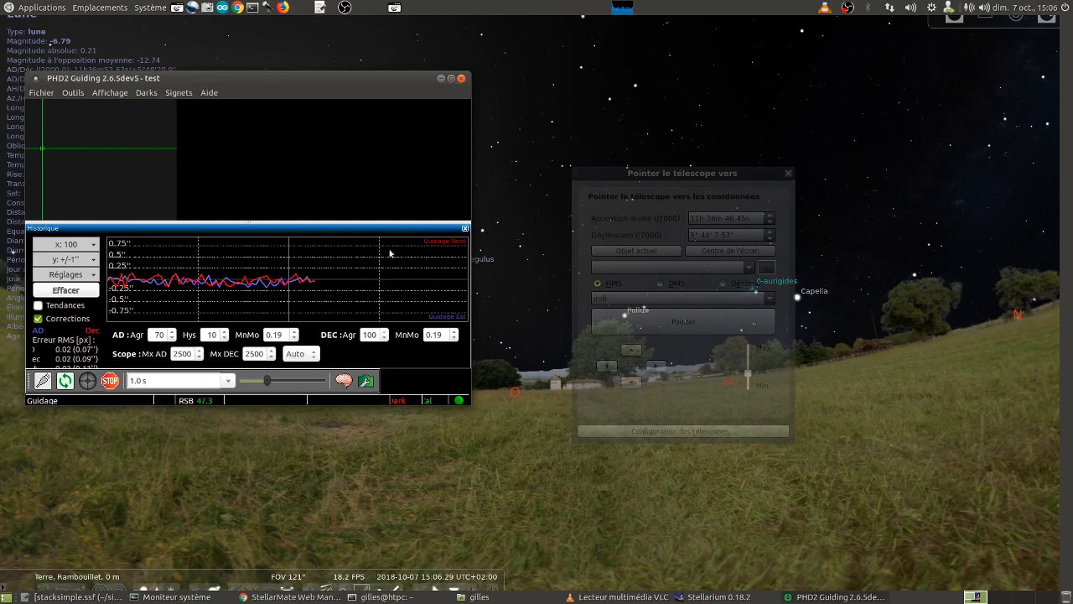
pyautogui.moveTo(309, 79); pyautogui.dragTo(313, 36)
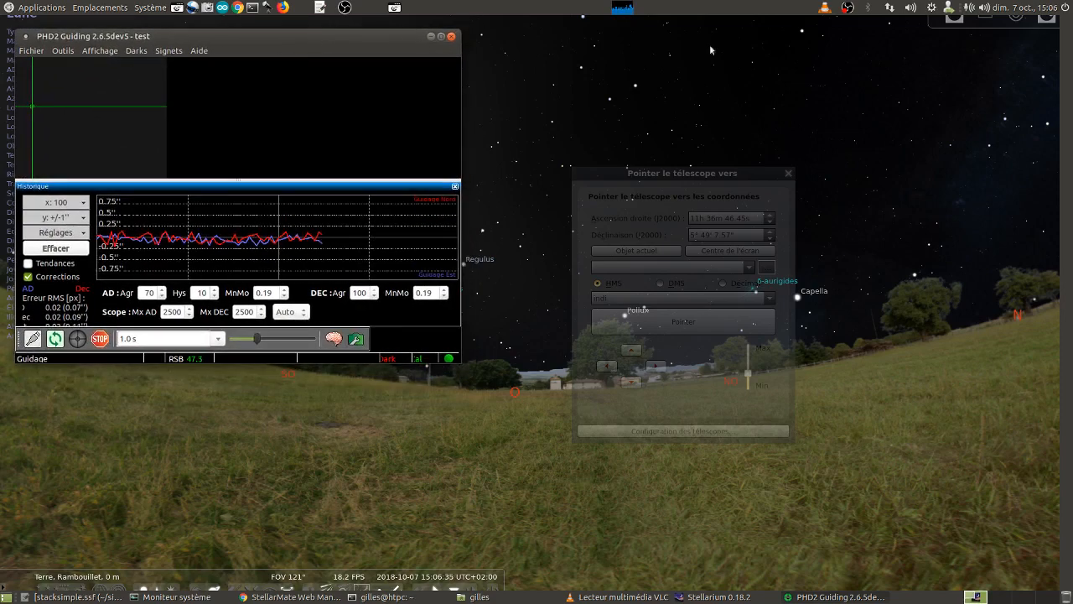